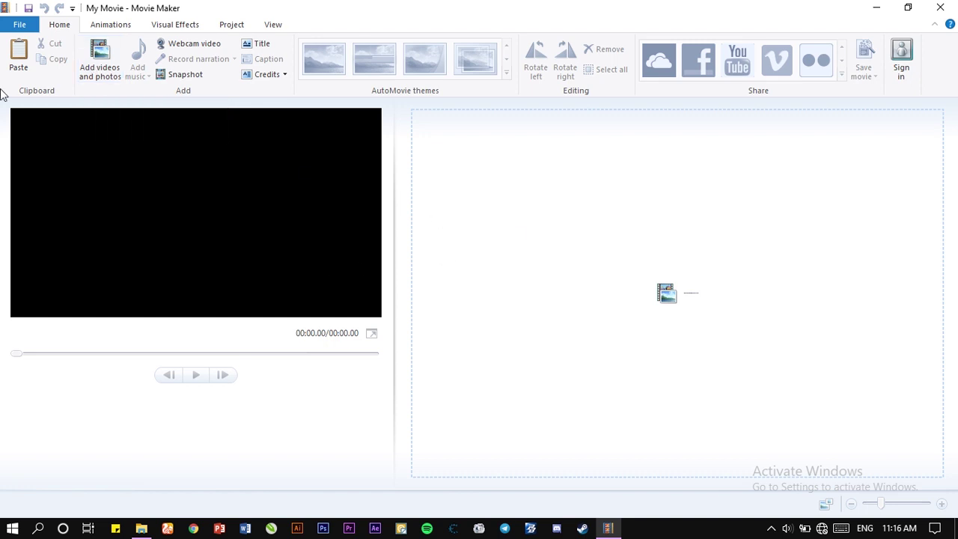
{"action": "left_click", "coordinate": [691, 292]}
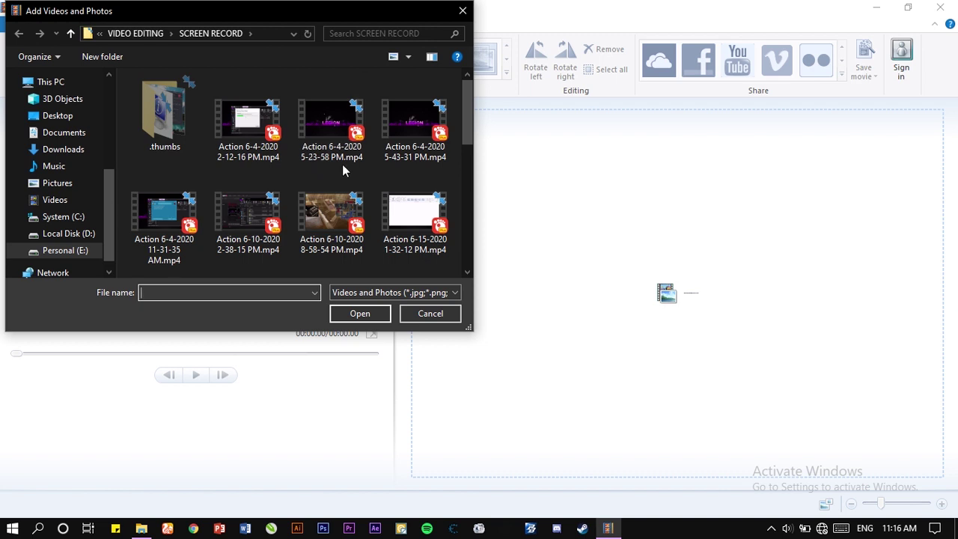
{"action": "scroll", "coordinate": [342, 165], "scroll_direction": "down", "scroll_amount": 3}
{"action": "scroll", "coordinate": [342, 171], "scroll_direction": "down", "scroll_amount": 3}
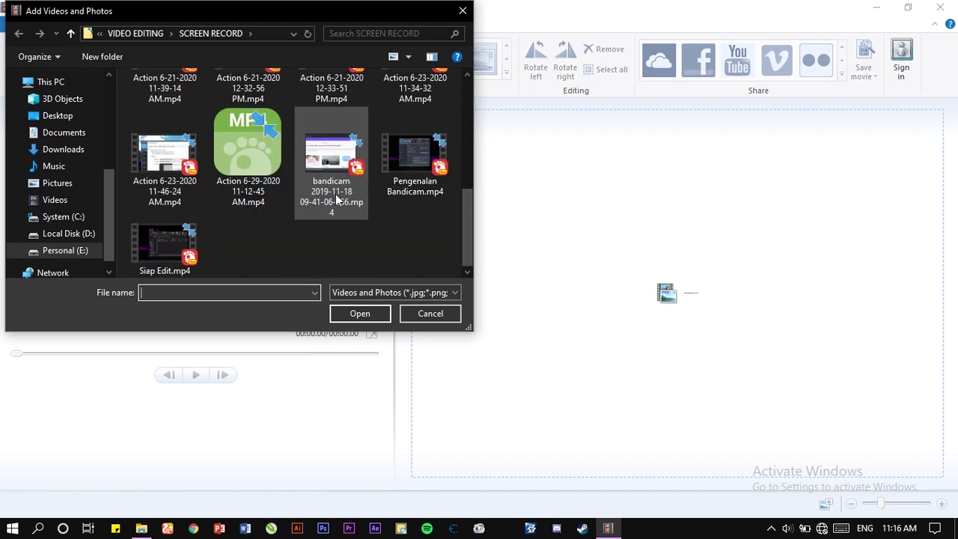
{"action": "left_click", "coordinate": [347, 244]}
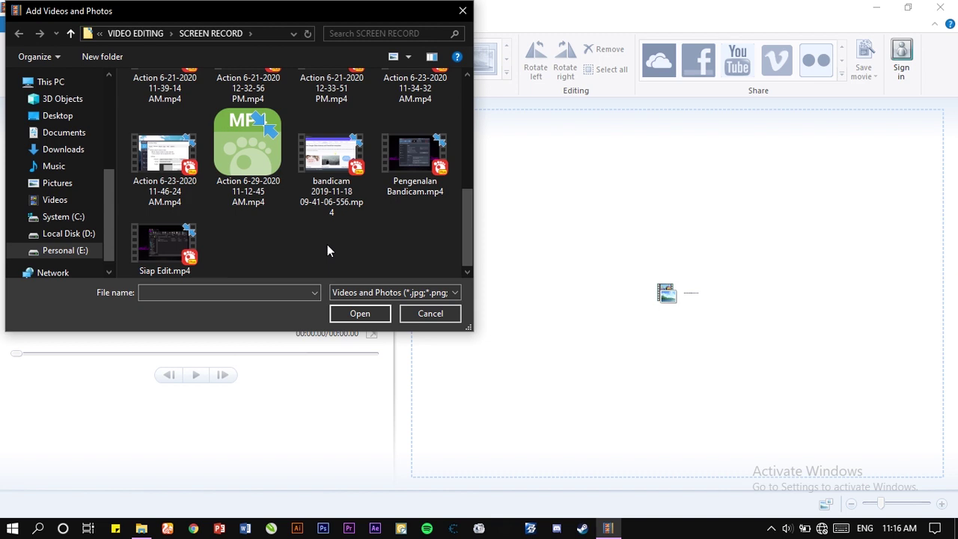
{"action": "left_click", "coordinate": [327, 205]}
{"action": "left_click", "coordinate": [325, 256]}
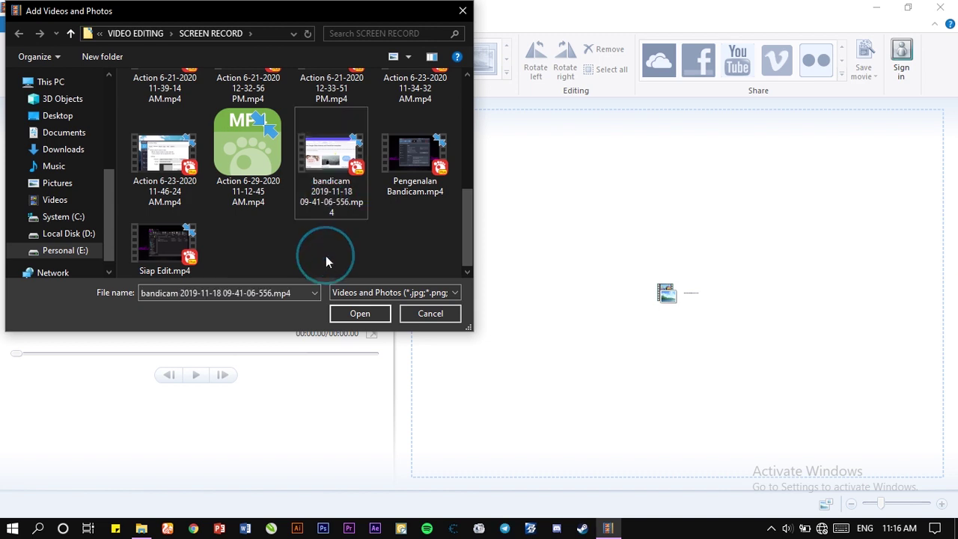
{"action": "scroll", "coordinate": [325, 248], "scroll_direction": "up", "scroll_amount": 1}
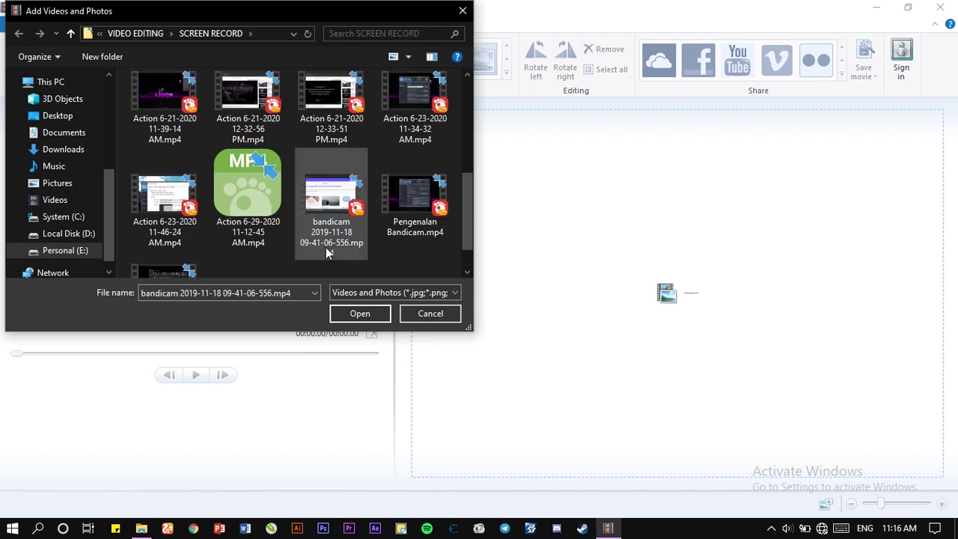
{"action": "scroll", "coordinate": [326, 247], "scroll_direction": "up", "scroll_amount": 5}
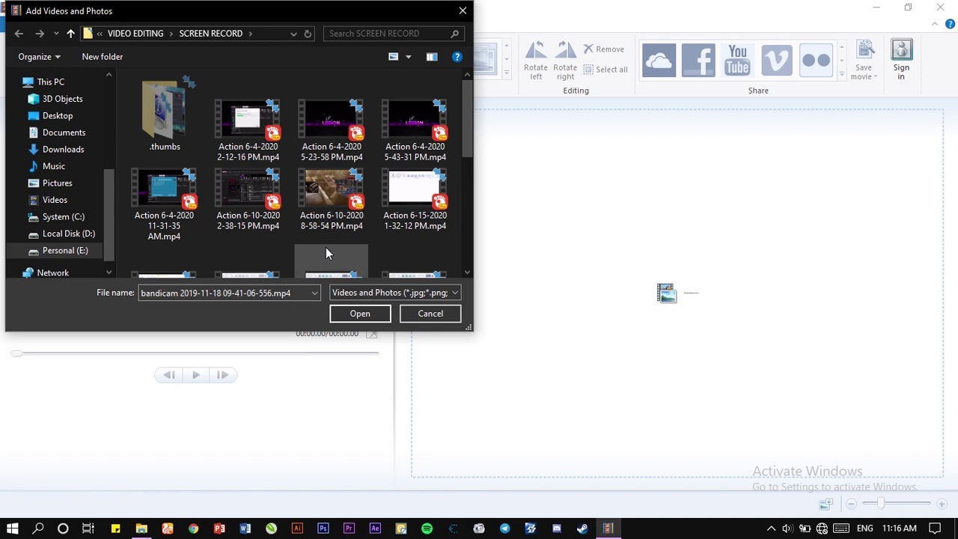
{"action": "scroll", "coordinate": [325, 246], "scroll_direction": "down", "scroll_amount": 6}
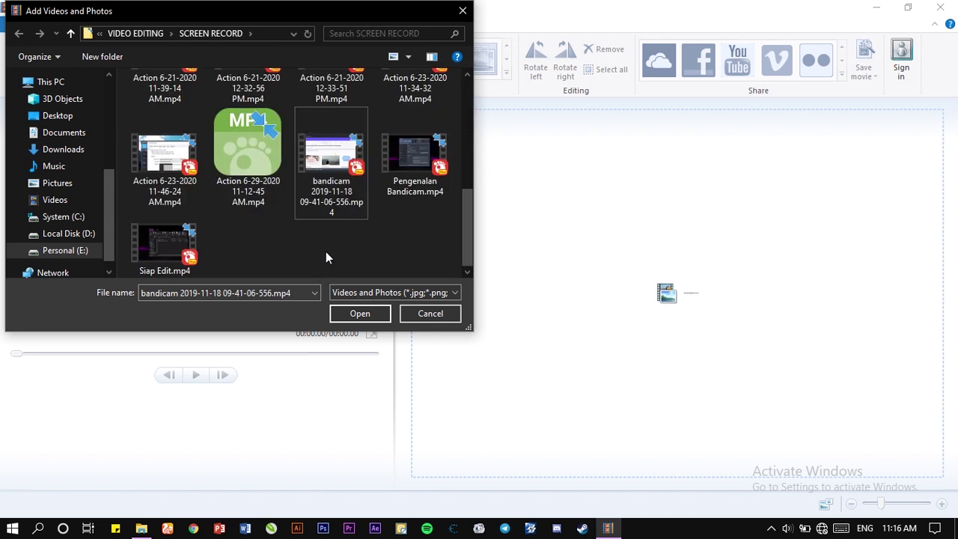
{"action": "left_click", "coordinate": [324, 250]}
{"action": "left_click", "coordinate": [327, 207]}
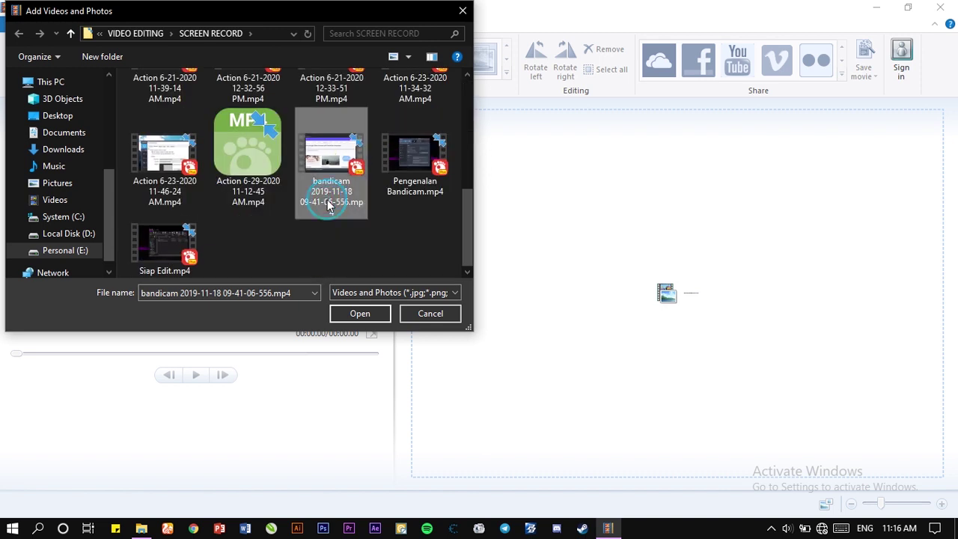
{"action": "left_click", "coordinate": [396, 179], "text": "ctrl"}
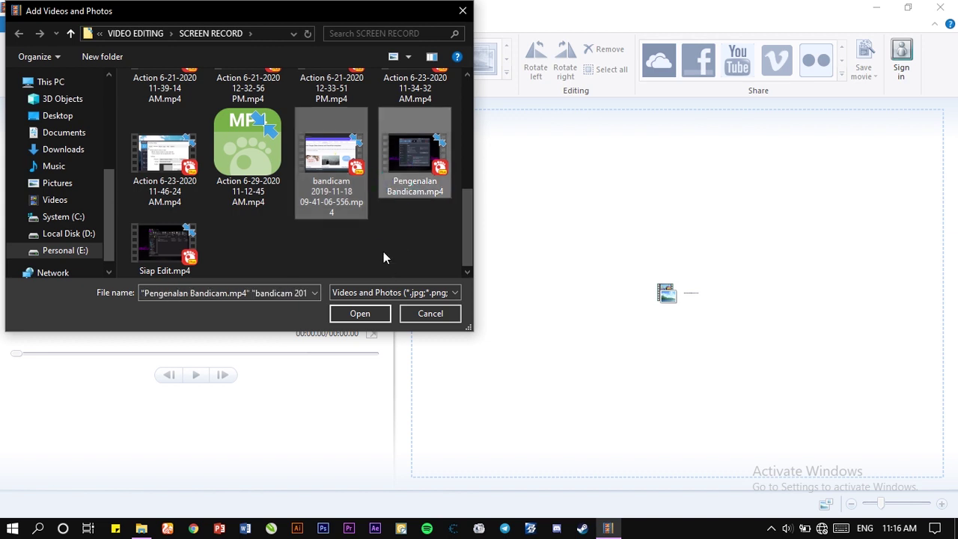
{"action": "left_click", "coordinate": [329, 165]}
{"action": "left_click", "coordinate": [392, 169], "text": "ctrl"}
{"action": "left_click_drag", "start_coordinate": [329, 230], "coordinate": [389, 187]}
{"action": "left_click_drag", "start_coordinate": [303, 239], "coordinate": [406, 181]}
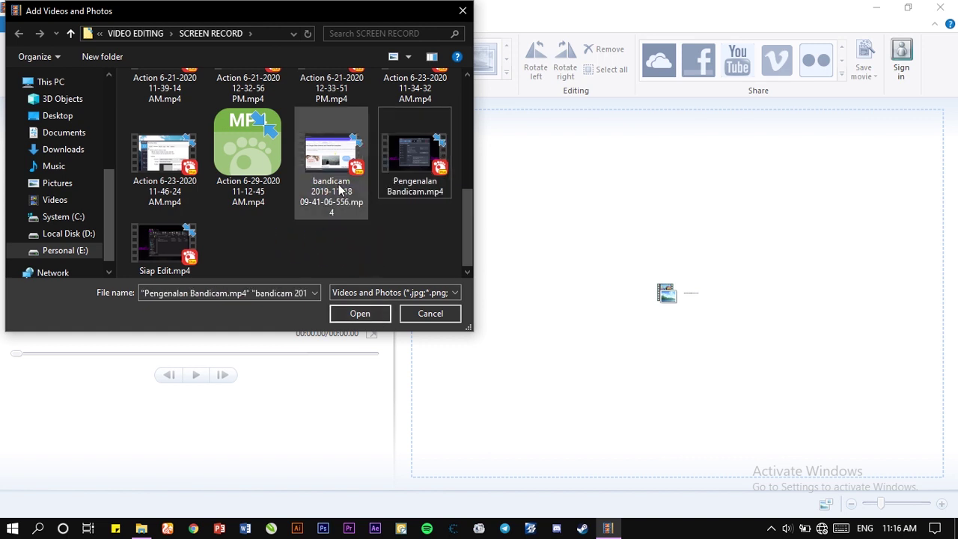
{"action": "left_click", "coordinate": [326, 205]}
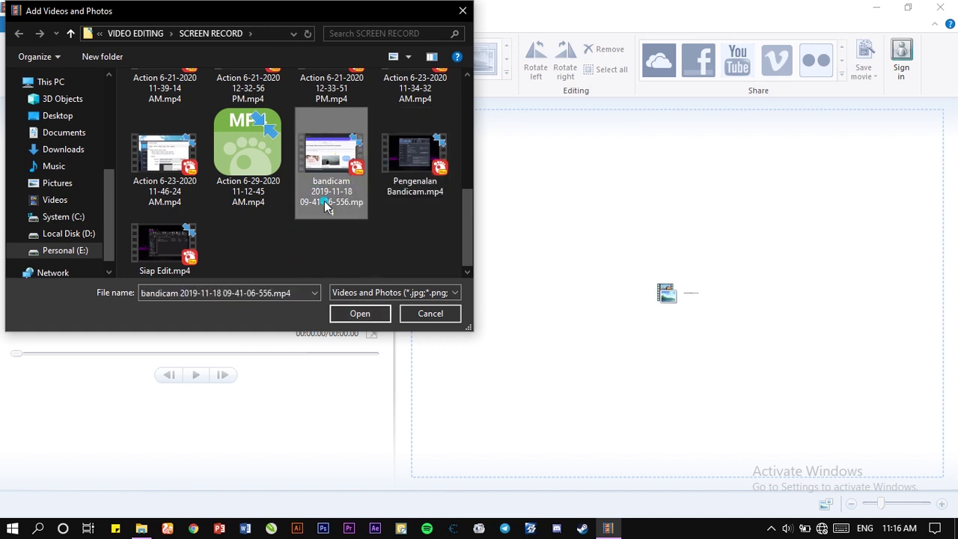
{"action": "left_click", "coordinate": [385, 175], "text": "ctrl"}
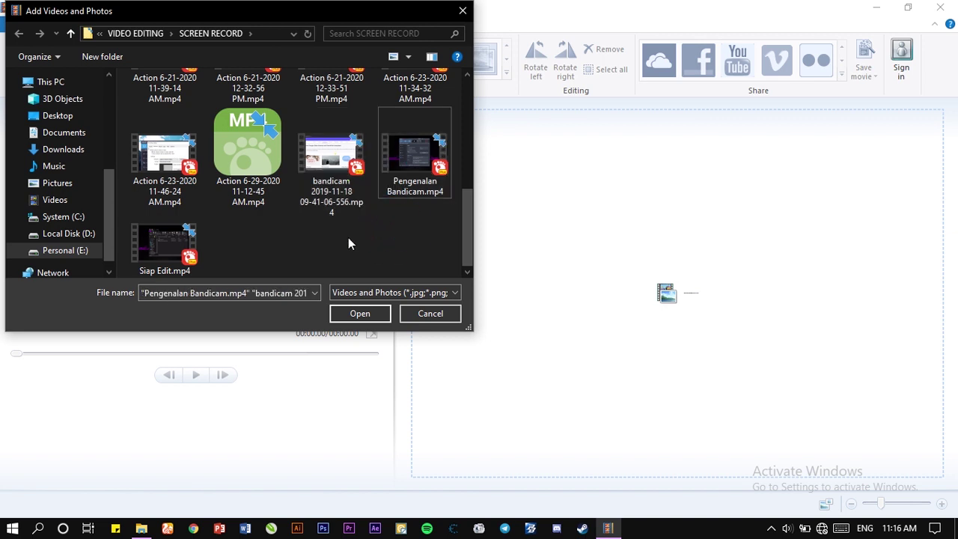
{"action": "left_click_drag", "start_coordinate": [348, 237], "coordinate": [403, 165]}
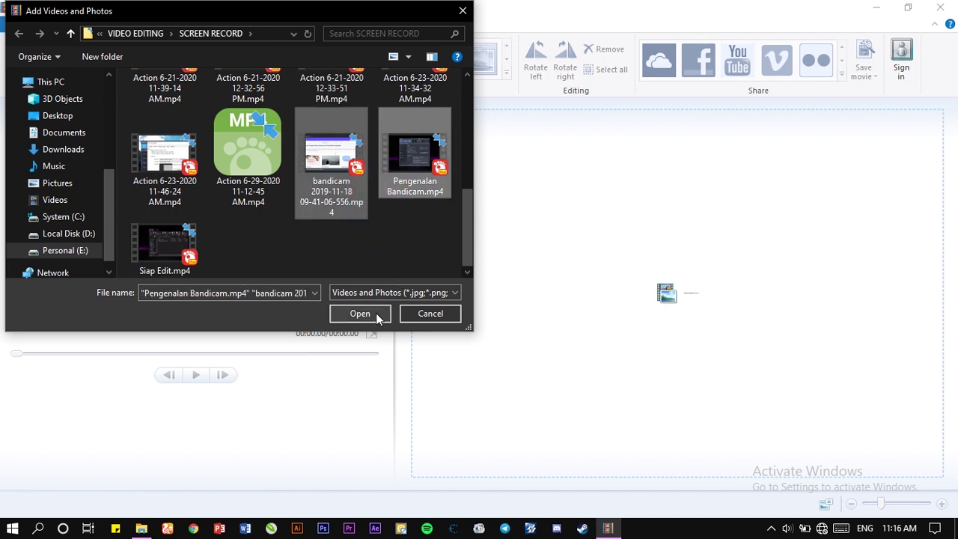
{"action": "left_click", "coordinate": [360, 313]}
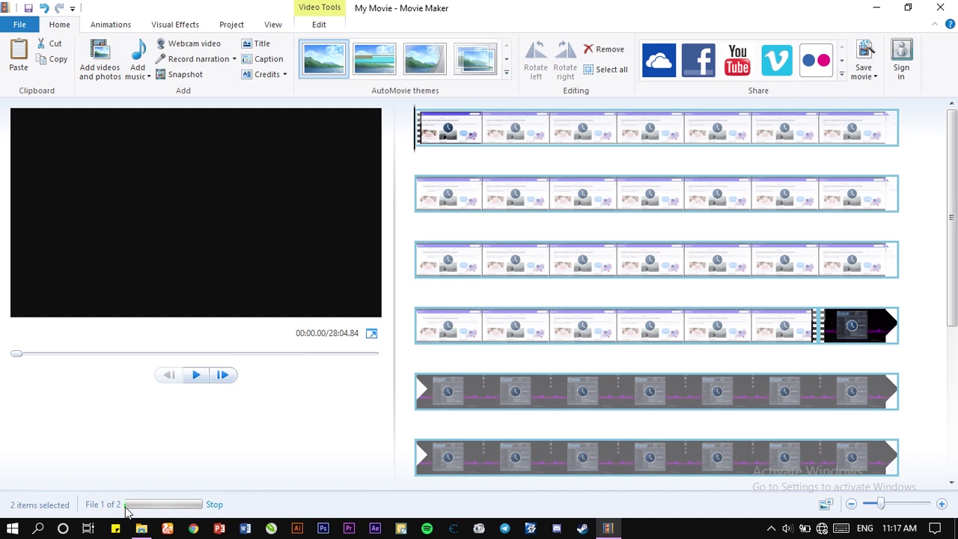
{"action": "scroll", "coordinate": [559, 385], "scroll_direction": "down", "scroll_amount": 3}
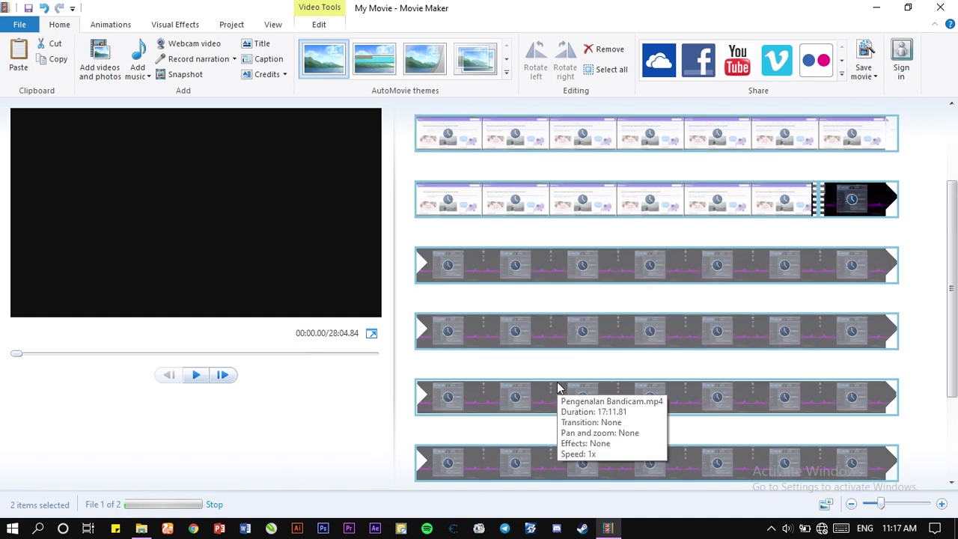
{"action": "scroll", "coordinate": [558, 387], "scroll_direction": "down", "scroll_amount": 1}
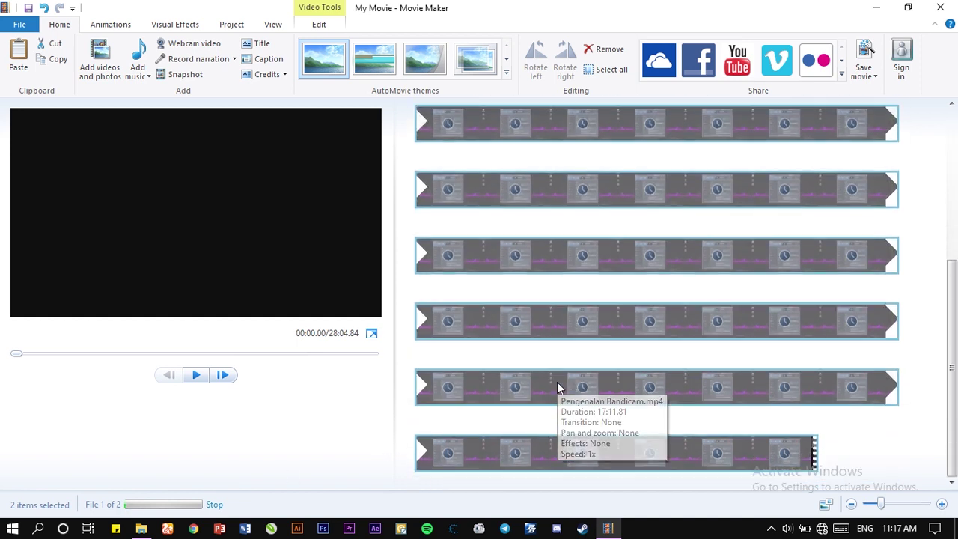
{"action": "scroll", "coordinate": [719, 209], "scroll_direction": "up", "scroll_amount": 3}
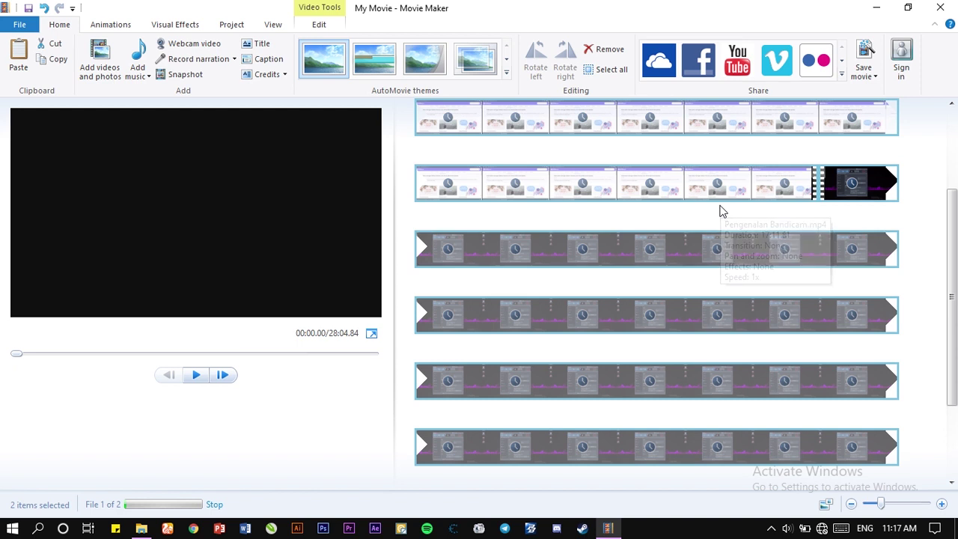
{"action": "scroll", "coordinate": [720, 210], "scroll_direction": "up", "scroll_amount": 2}
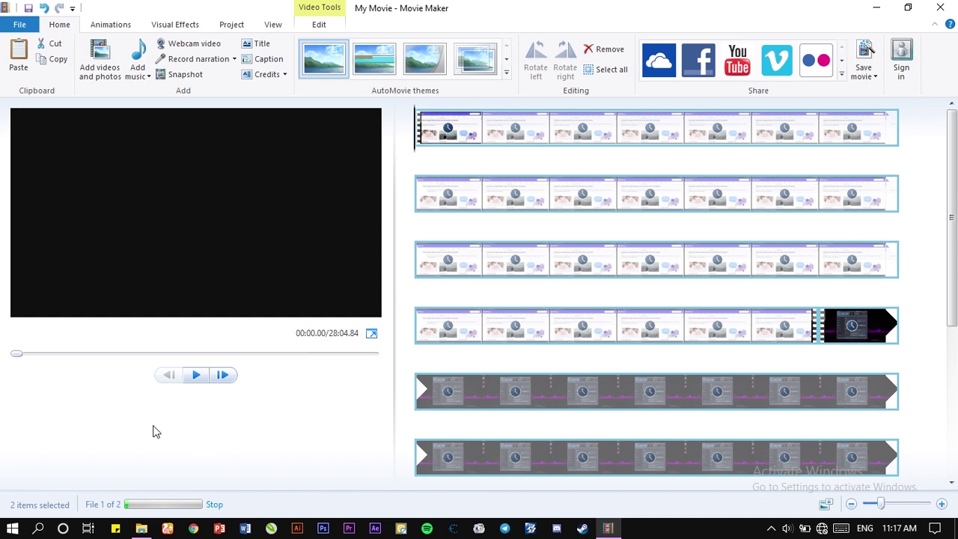
{"action": "left_click", "coordinate": [123, 390]}
{"action": "left_click", "coordinate": [355, 368]}
{"action": "left_click", "coordinate": [290, 421]}
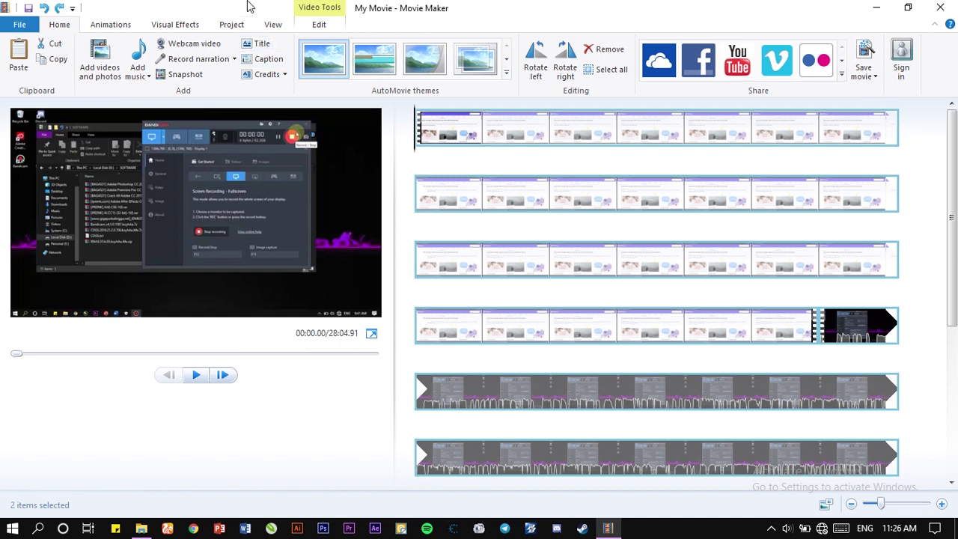
Step: Add a title before the first clip and set its text to "Presentasi Makalah"
{"action": "left_click", "coordinate": [257, 45]}
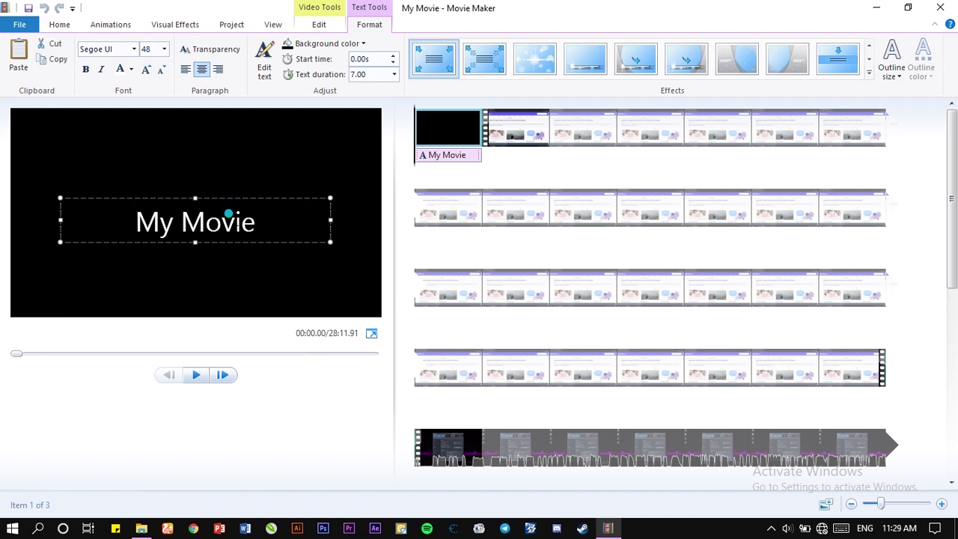
{"action": "left_click", "coordinate": [229, 214]}
{"action": "triple_click", "coordinate": [235, 220]}
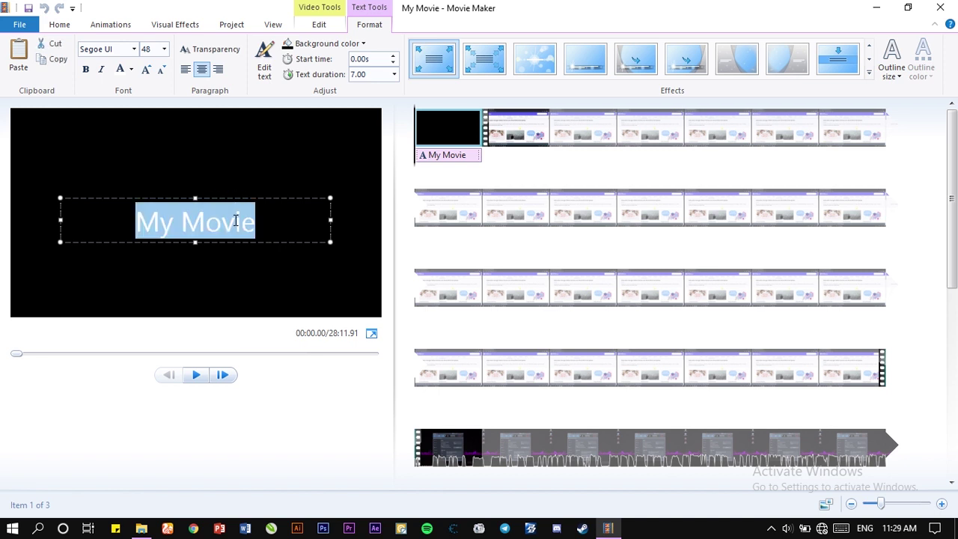
{"action": "type", "text": "Preen"}
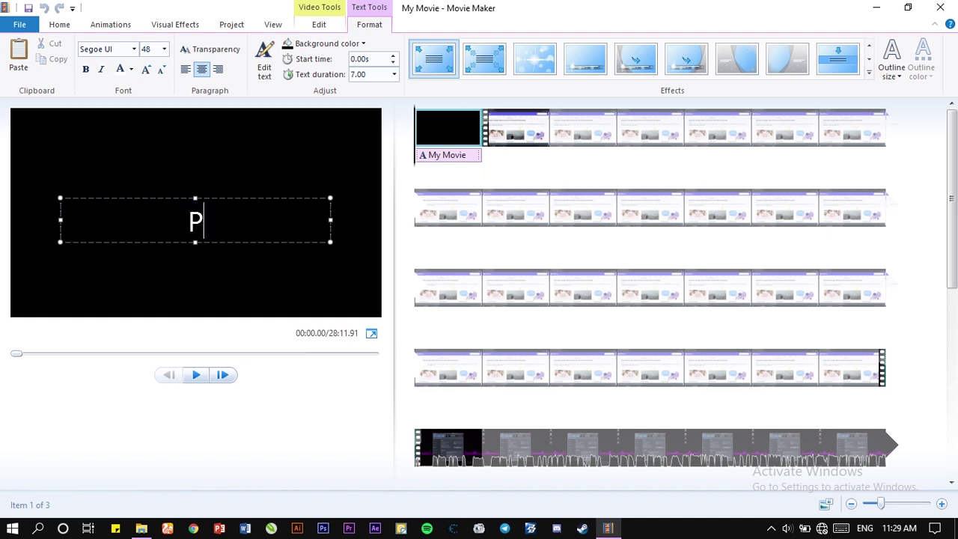
{"action": "key", "text": "BackSpace"}
{"action": "key", "text": "BackSpace"}
{"action": "key", "text": "BackSpace"}
{"action": "type", "text": "esentasi m"}
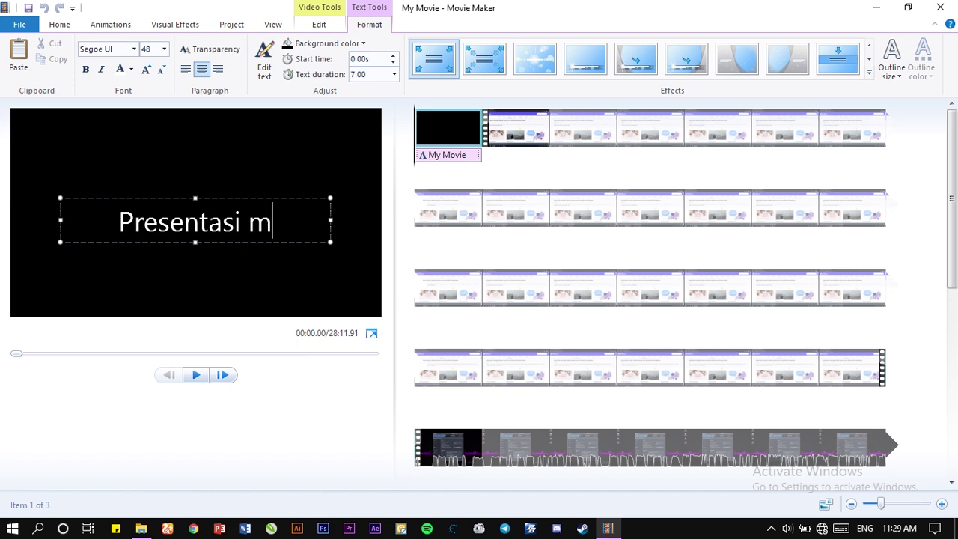
{"action": "key", "text": "BackSpace"}
{"action": "type", "text": "Makalah"}
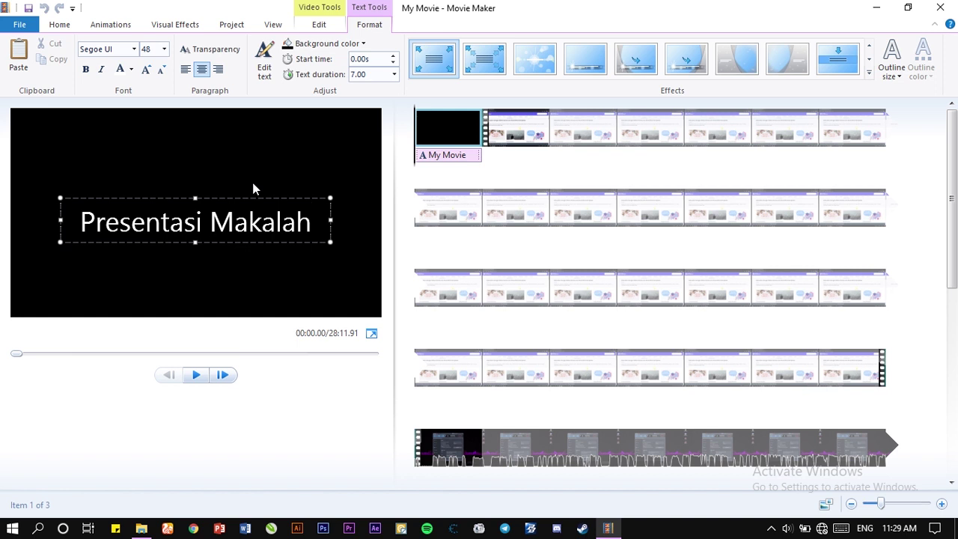
Step: Change the font of the whole title text to Bebas Neue
{"action": "key", "text": "ctrl+a"}
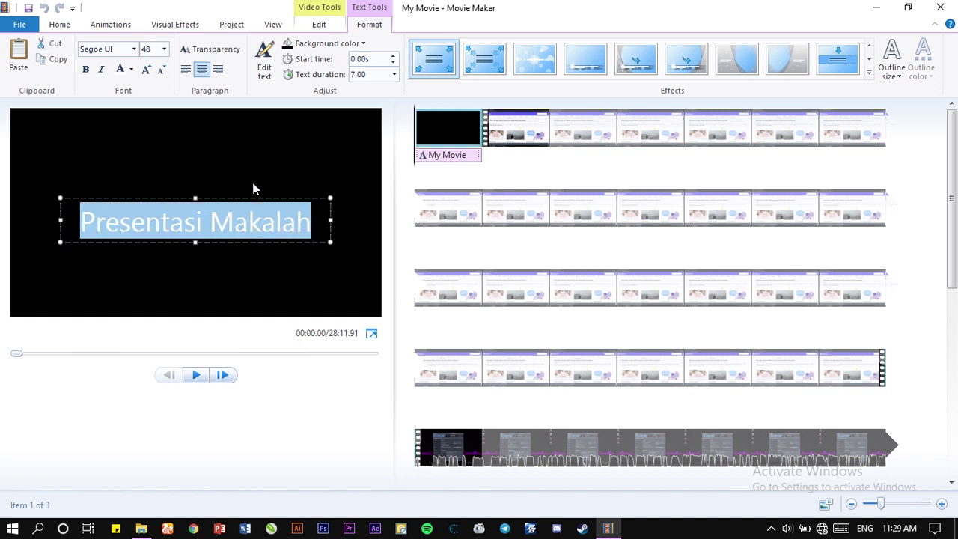
{"action": "left_click", "coordinate": [136, 52]}
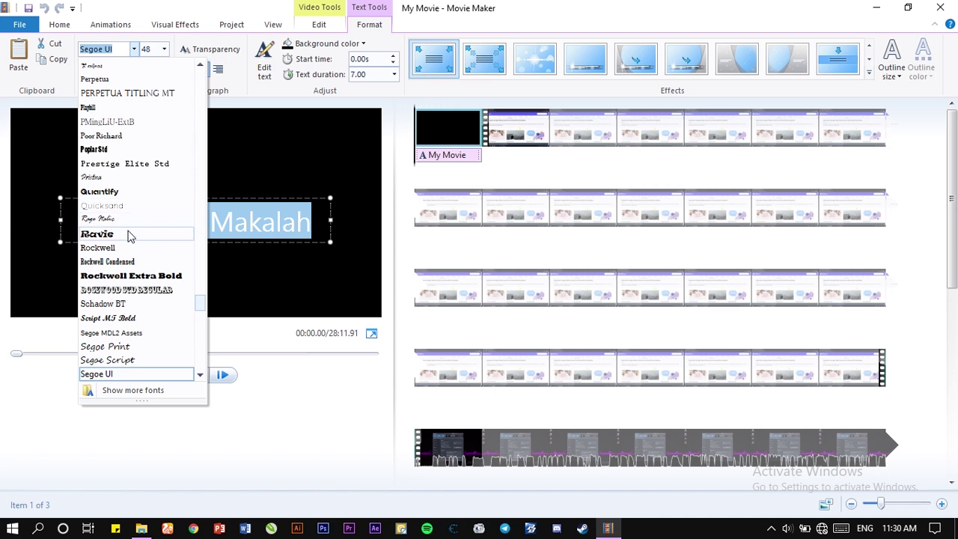
{"action": "scroll", "coordinate": [129, 237], "scroll_direction": "down", "scroll_amount": 2}
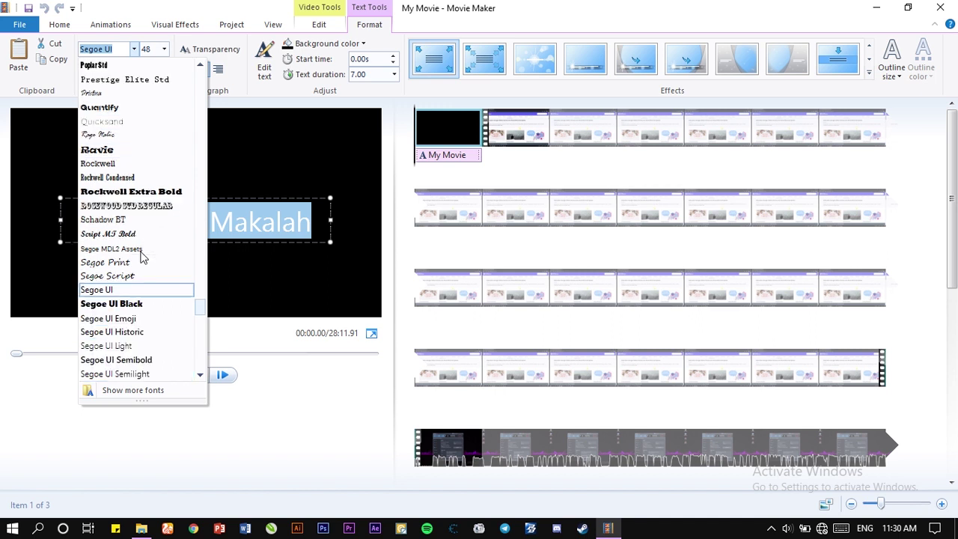
{"action": "scroll", "coordinate": [142, 257], "scroll_direction": "up", "scroll_amount": 12}
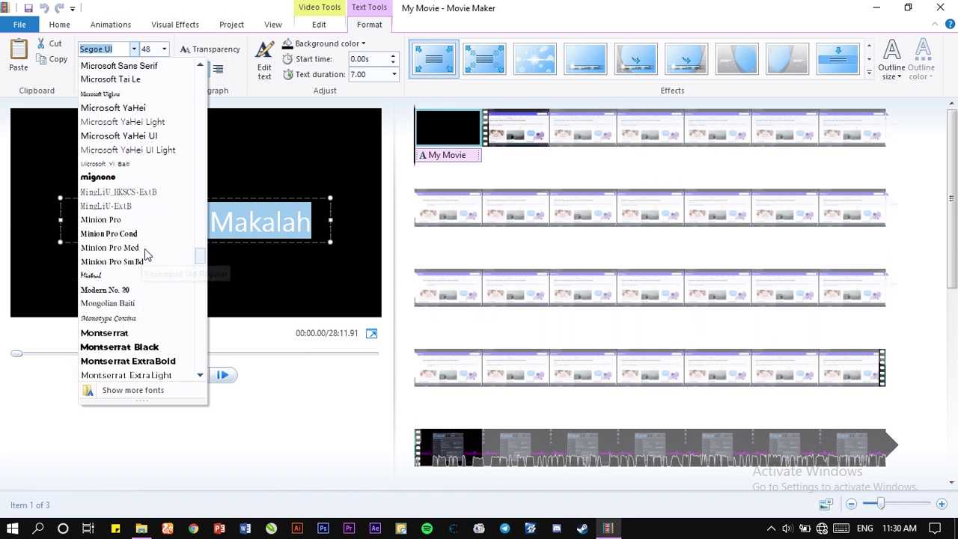
{"action": "type", "text": "Bebas"}
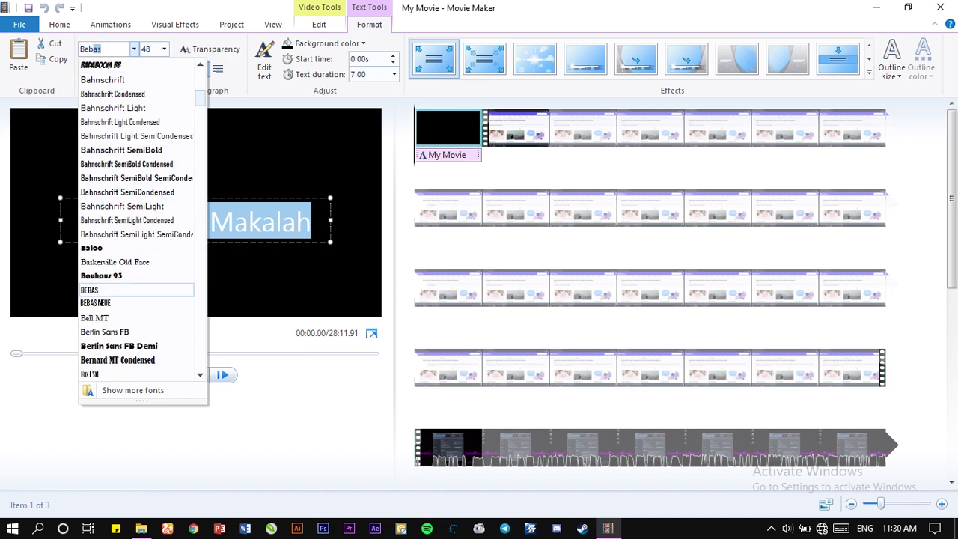
{"action": "scroll", "coordinate": [150, 258], "scroll_direction": "down", "scroll_amount": 1}
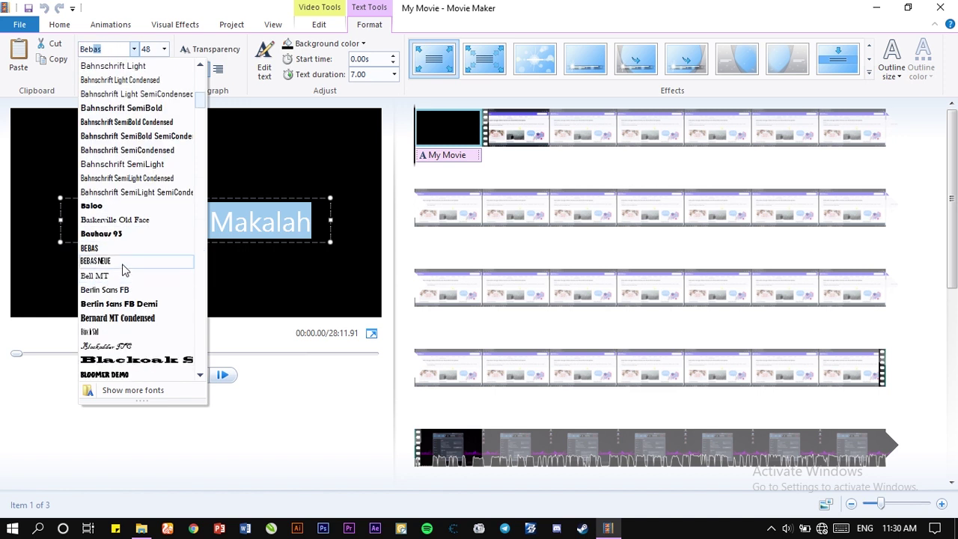
{"action": "left_click", "coordinate": [122, 264]}
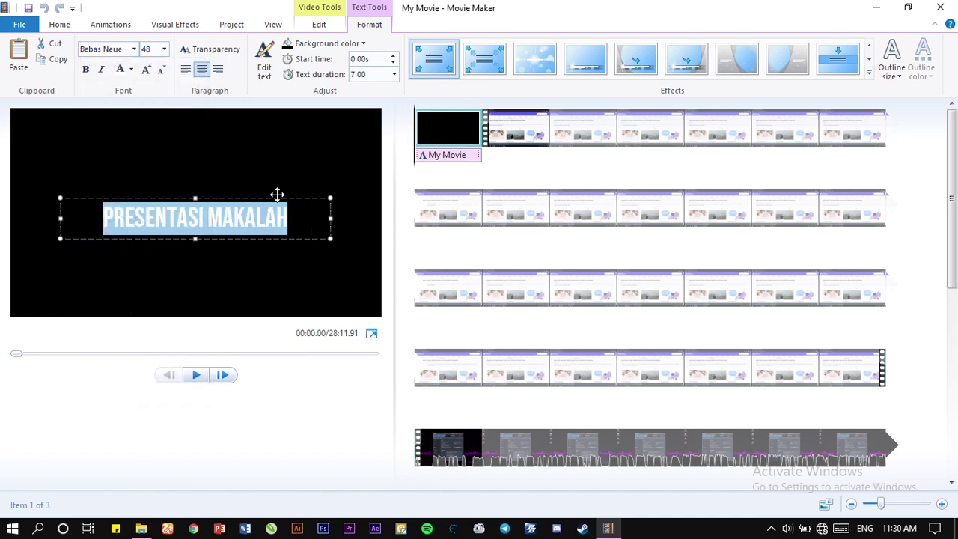
{"action": "left_click", "coordinate": [182, 221]}
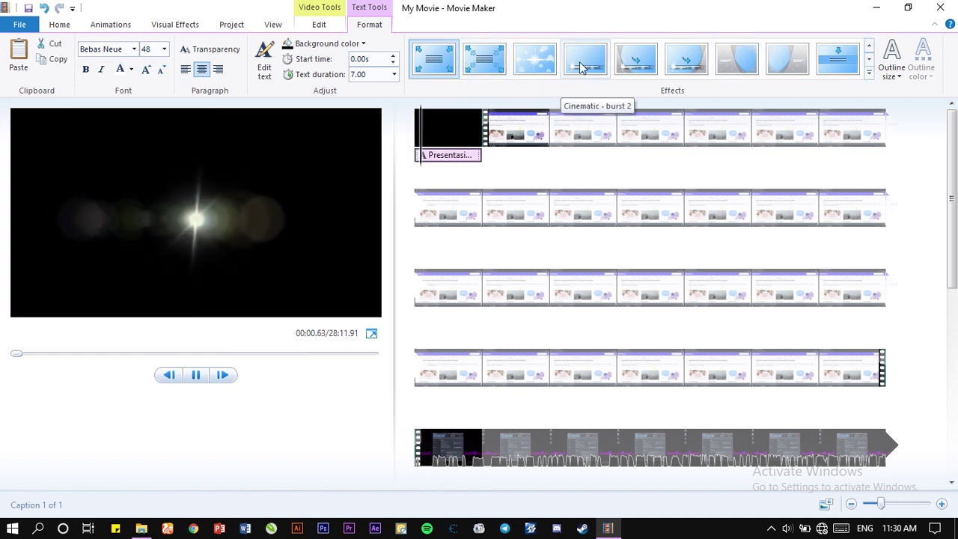
Step: Apply the last contemporary effect, with vertical bands sliding in from the side, to the "Presentasi Makalah" title
{"action": "left_click", "coordinate": [869, 59]}
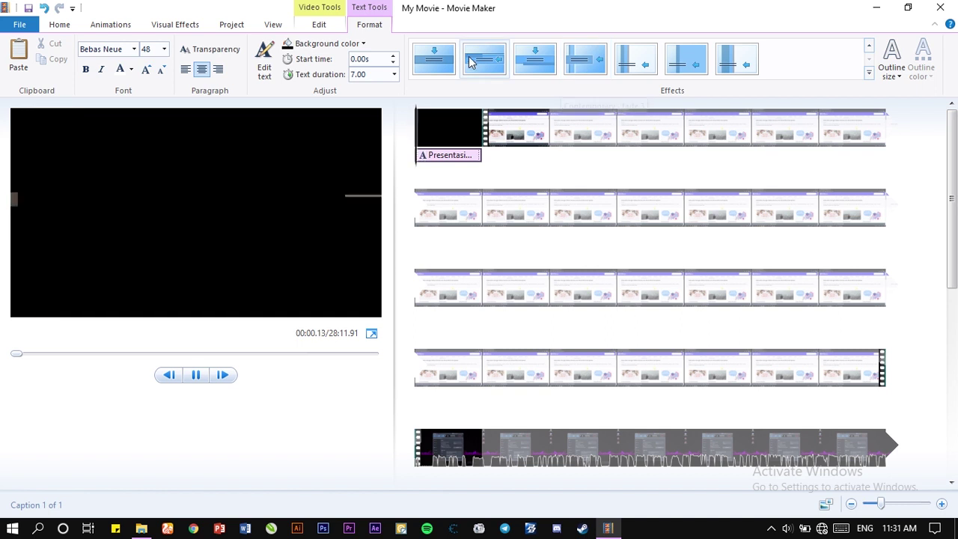
{"action": "left_click", "coordinate": [578, 67]}
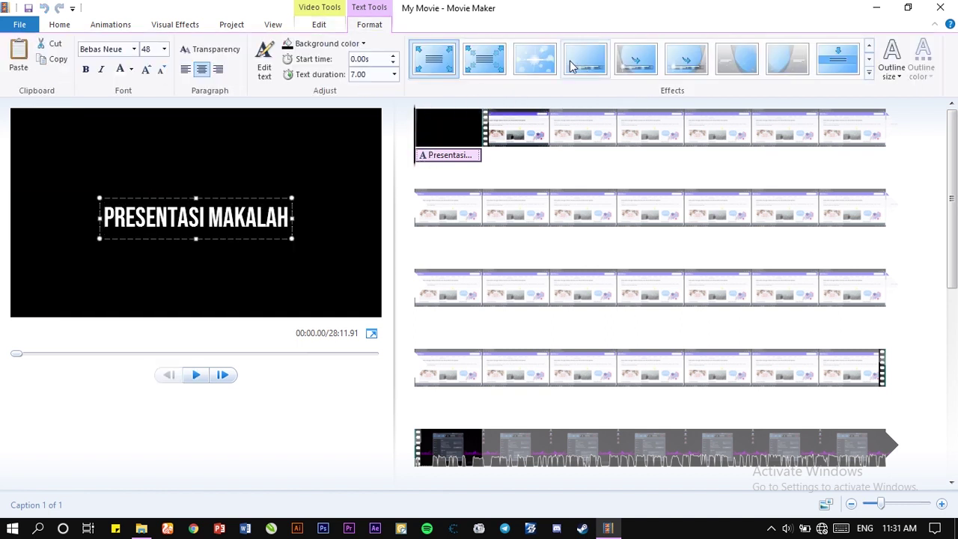
{"action": "left_click", "coordinate": [868, 60]}
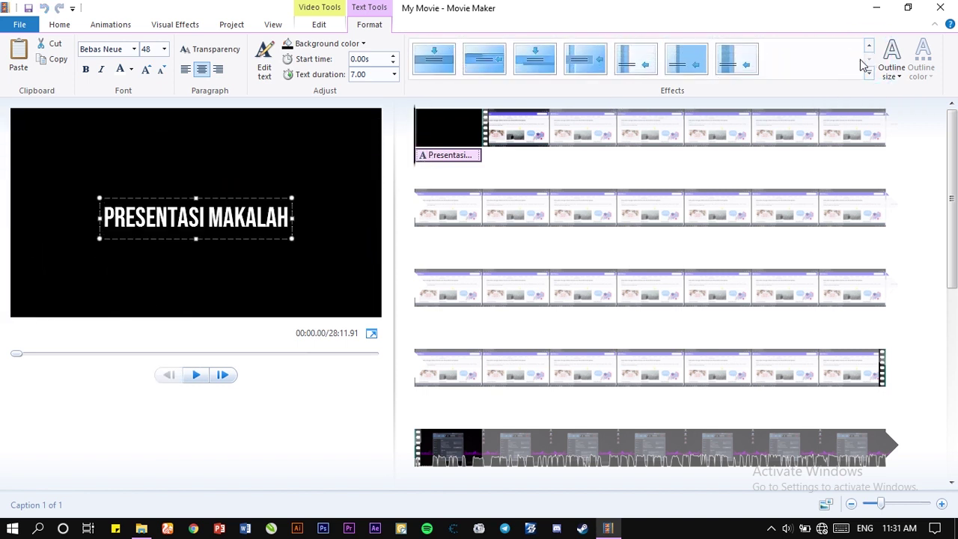
{"action": "left_click", "coordinate": [733, 64]}
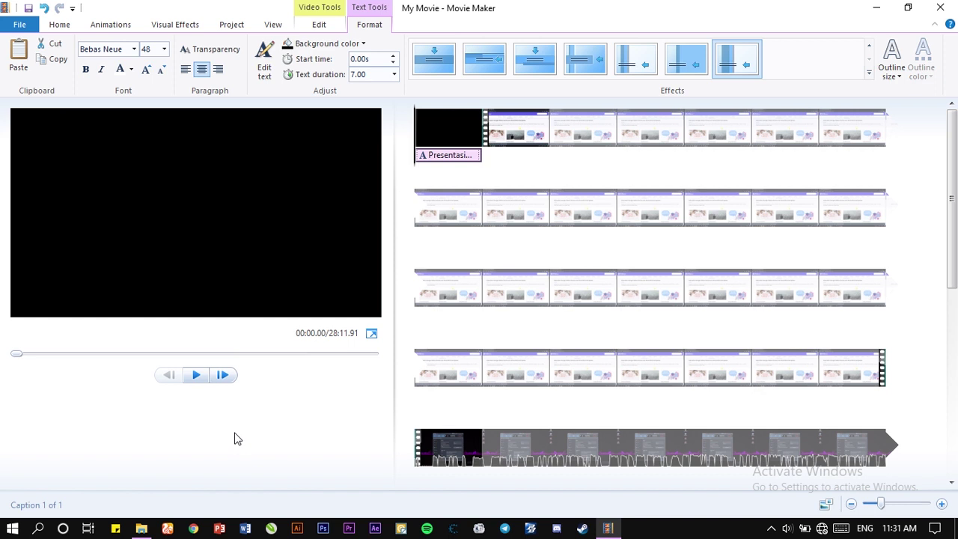
Step: Play the opening title into the start of the first recorded clip to check the applied effect
{"action": "left_click", "coordinate": [196, 375]}
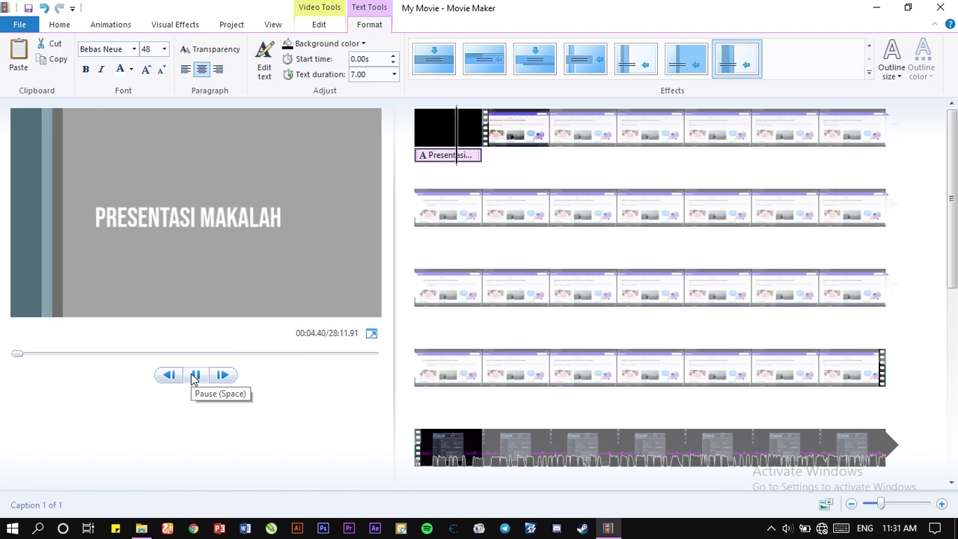
{"action": "left_click", "coordinate": [195, 375]}
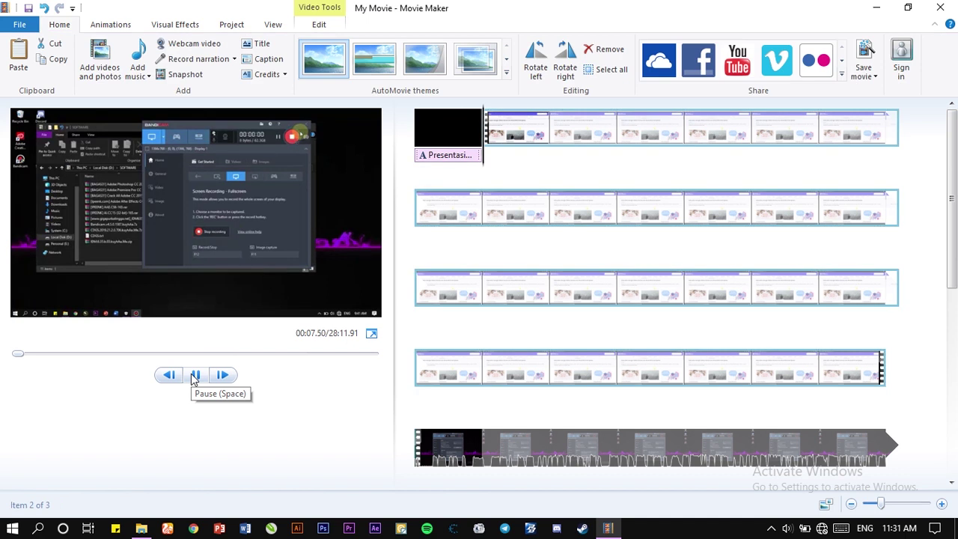
{"action": "left_click", "coordinate": [194, 375]}
Step: Preview the last part of the presentation recording and the cut into the Bandicam clip
{"action": "scroll", "coordinate": [497, 392], "scroll_direction": "down", "scroll_amount": 1}
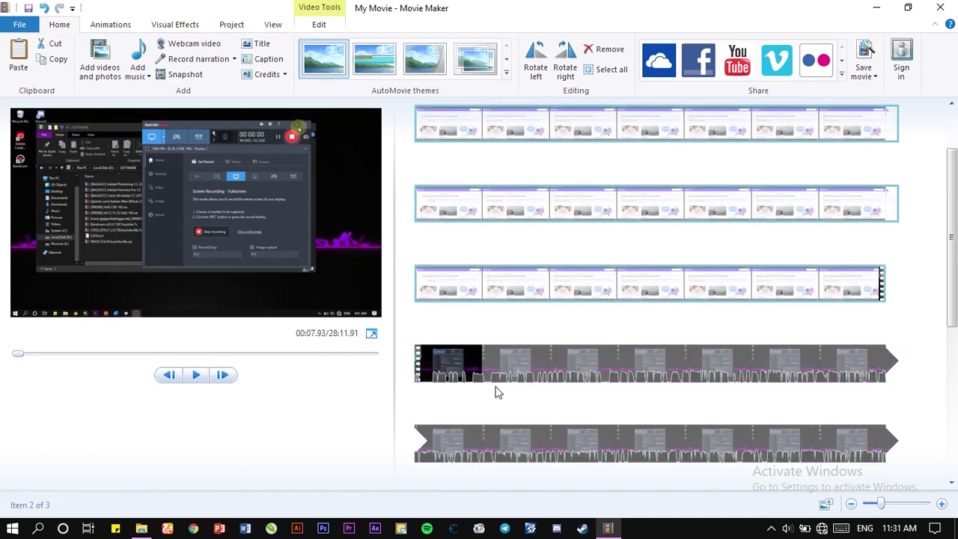
{"action": "scroll", "coordinate": [498, 392], "scroll_direction": "up", "scroll_amount": 1}
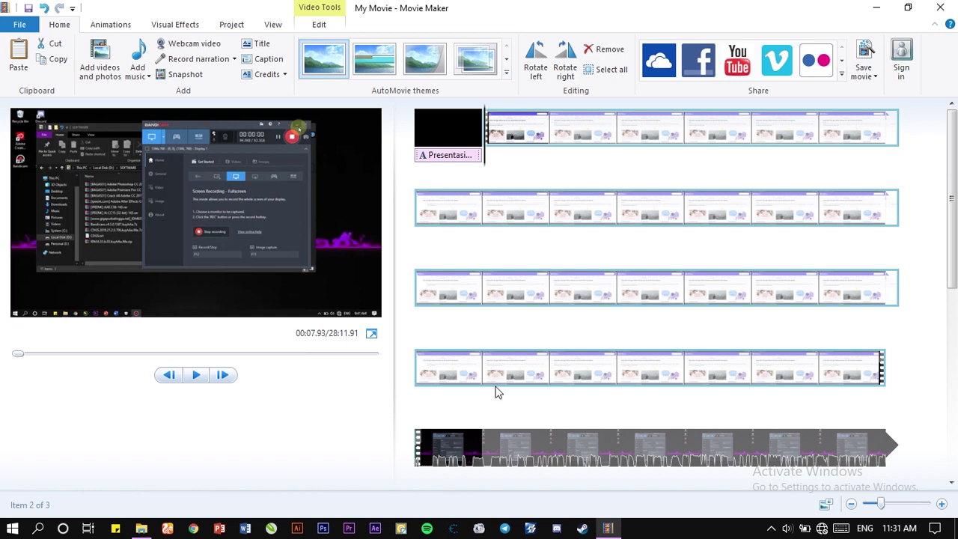
{"action": "scroll", "coordinate": [571, 352], "scroll_direction": "down", "scroll_amount": 3}
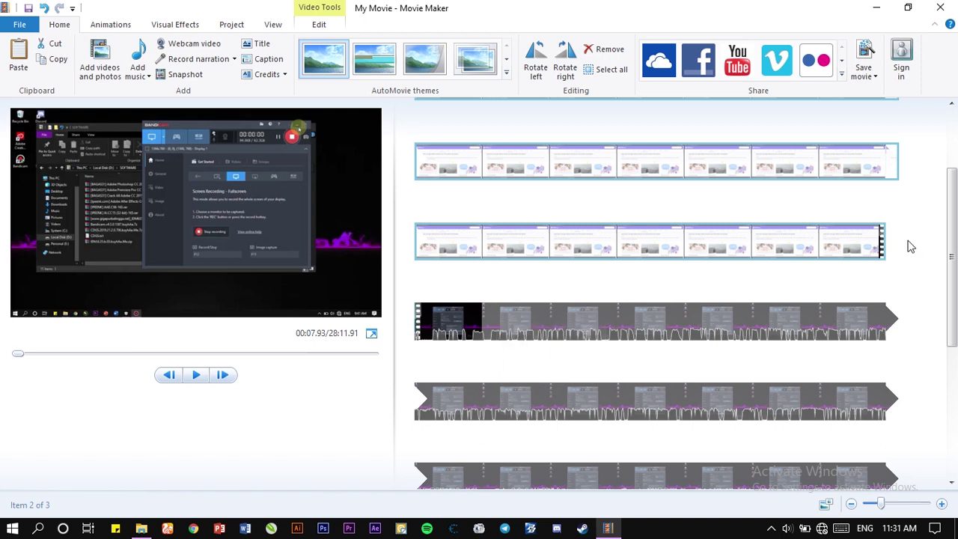
{"action": "left_click", "coordinate": [751, 243]}
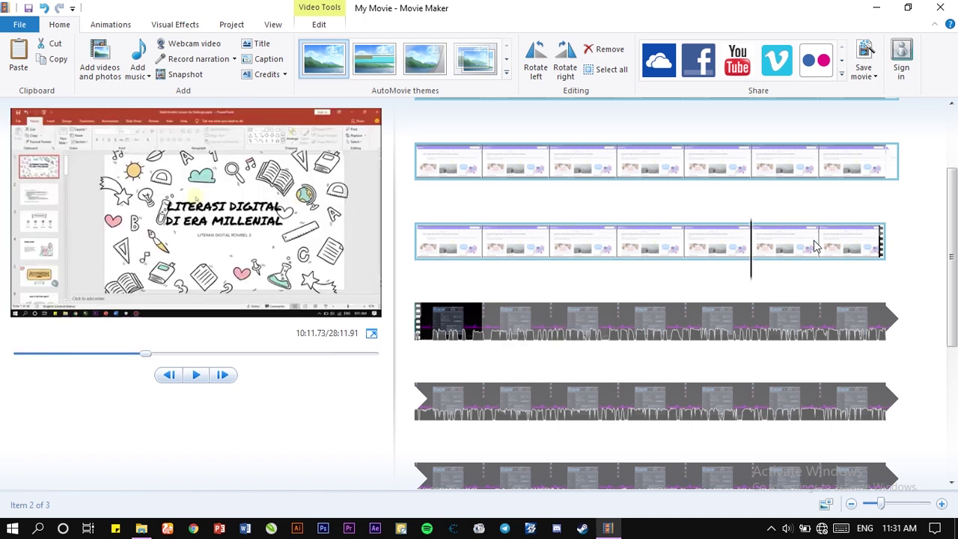
{"action": "left_click", "coordinate": [196, 375]}
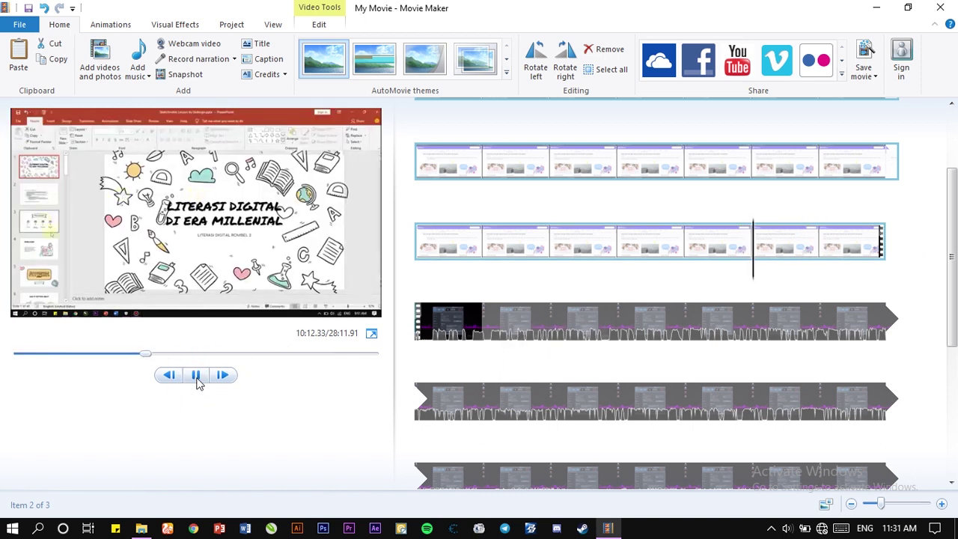
{"action": "left_click", "coordinate": [829, 246]}
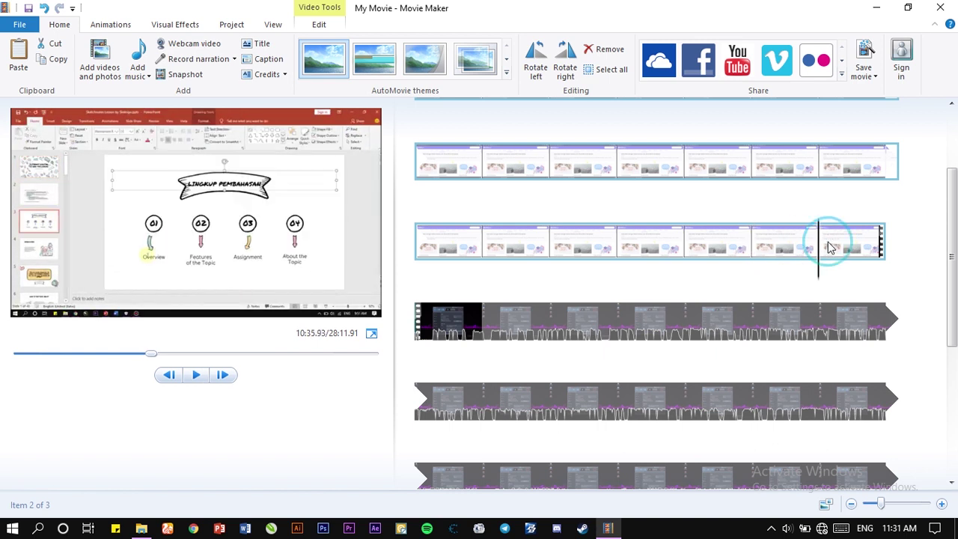
{"action": "left_click", "coordinate": [195, 375]}
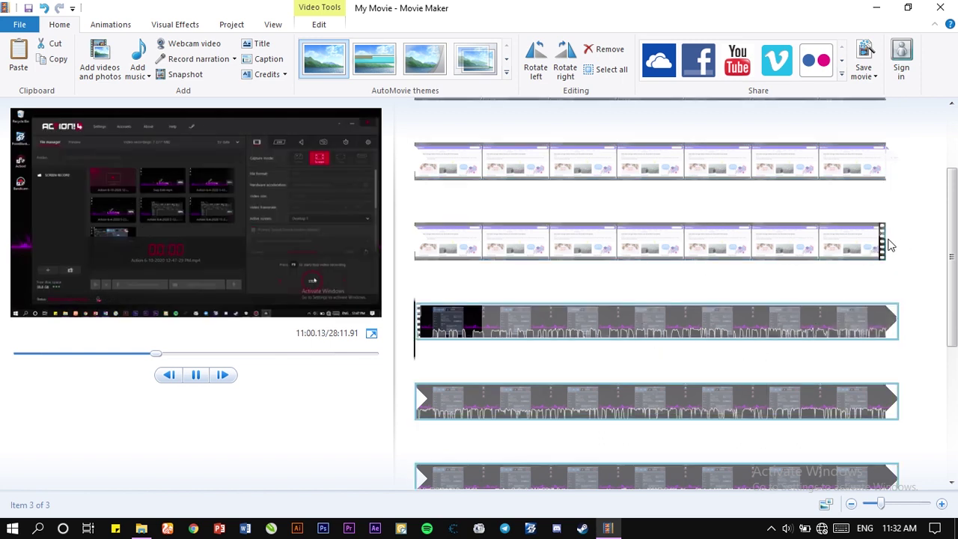
{"action": "left_click", "coordinate": [196, 376]}
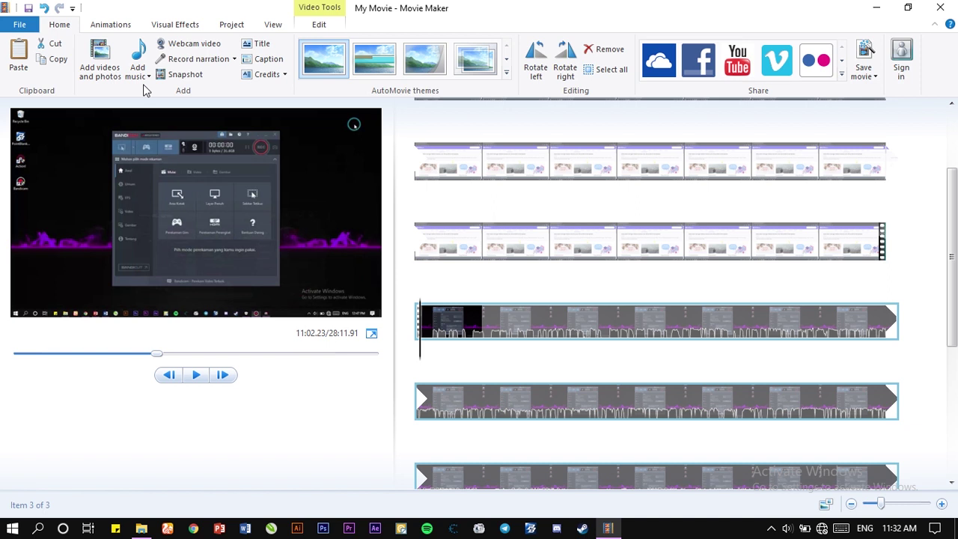
Step: Examine the transition, pan and zoom, visual effect and project options, and look over the clips in the storyboard
{"action": "left_click", "coordinate": [105, 26]}
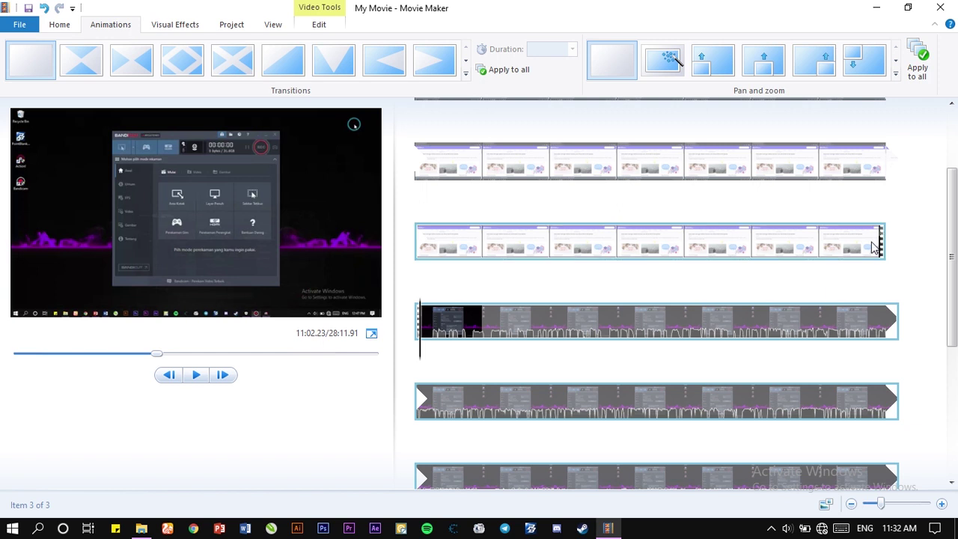
{"action": "left_click", "coordinate": [818, 241]}
{"action": "key", "text": "Down"}
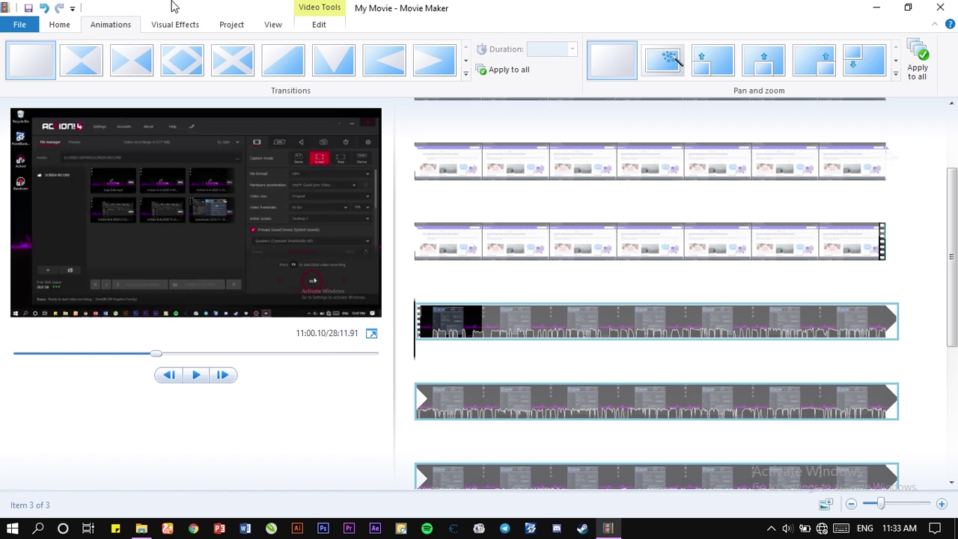
{"action": "left_click", "coordinate": [184, 26]}
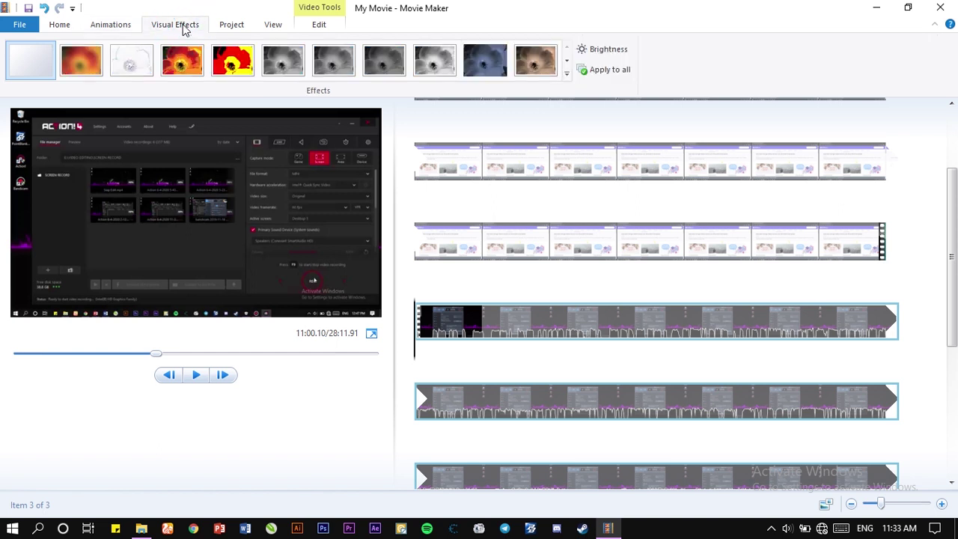
{"action": "left_click", "coordinate": [122, 27]}
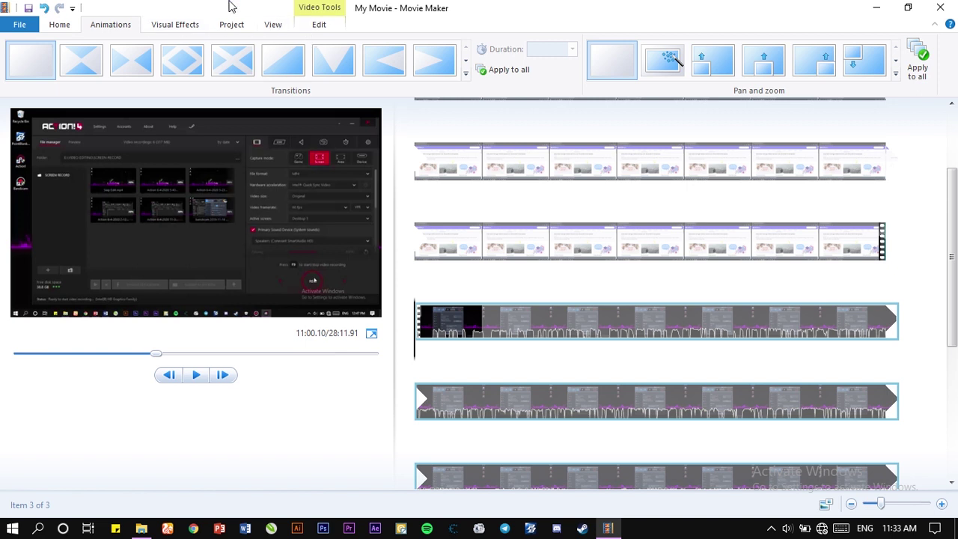
{"action": "left_click", "coordinate": [53, 27]}
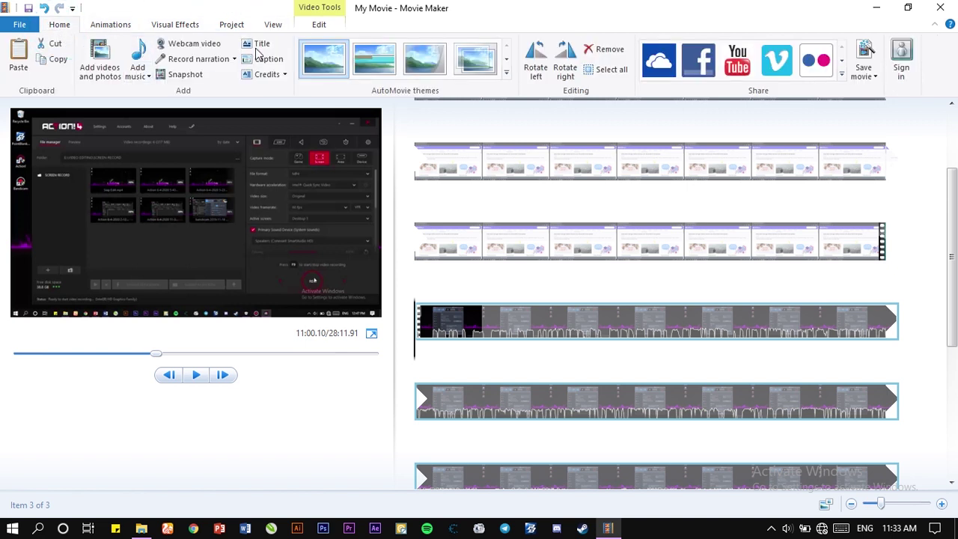
{"action": "left_click", "coordinate": [242, 23]}
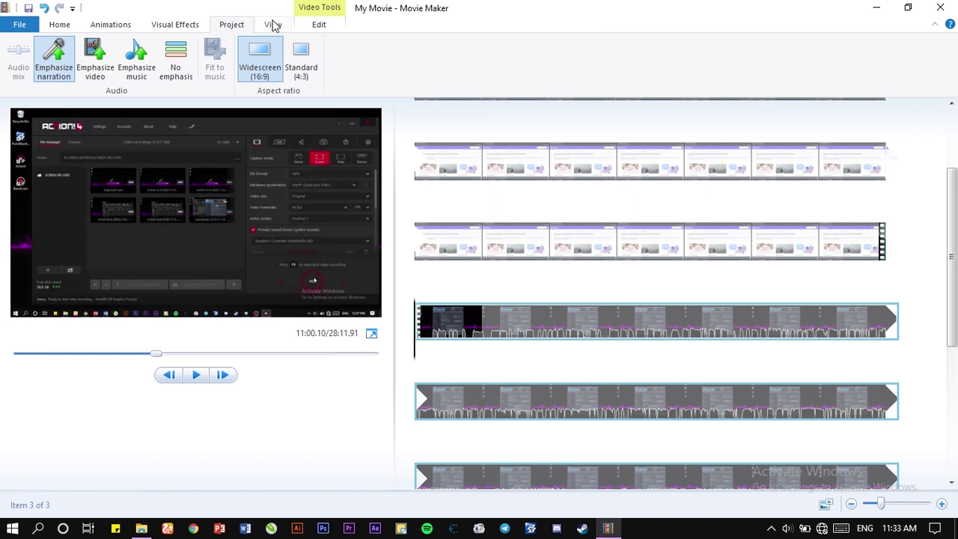
{"action": "left_click", "coordinate": [71, 22]}
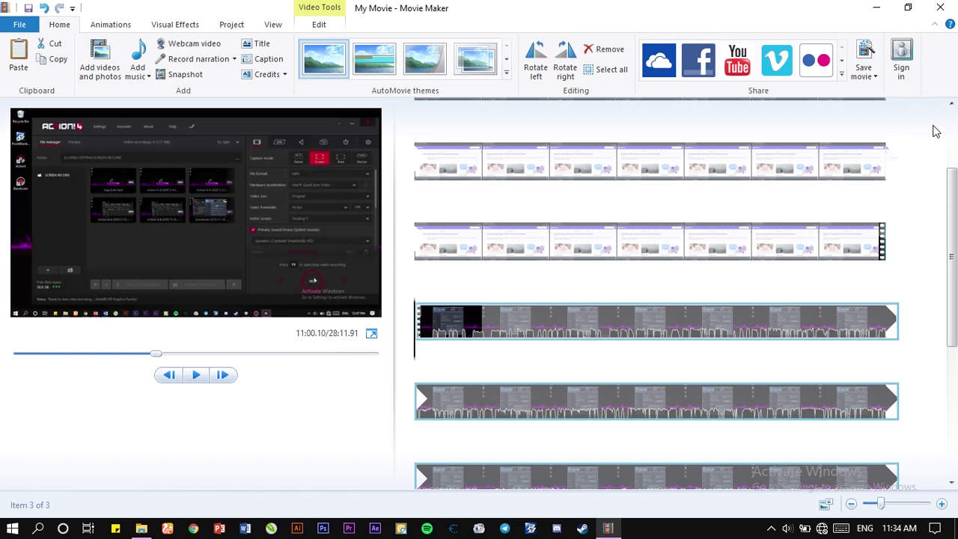
{"action": "scroll", "coordinate": [699, 289], "scroll_direction": "down", "scroll_amount": 5}
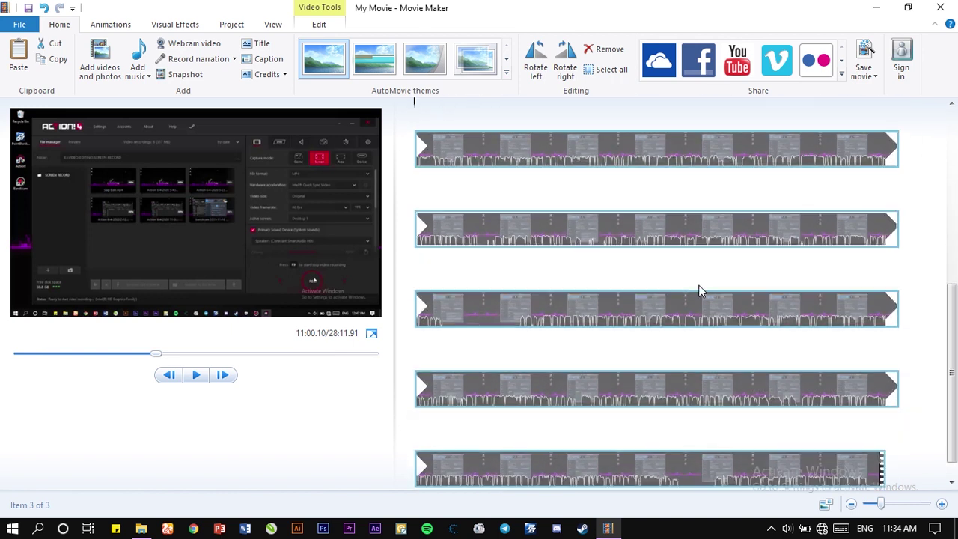
{"action": "scroll", "coordinate": [699, 289], "scroll_direction": "up", "scroll_amount": 6}
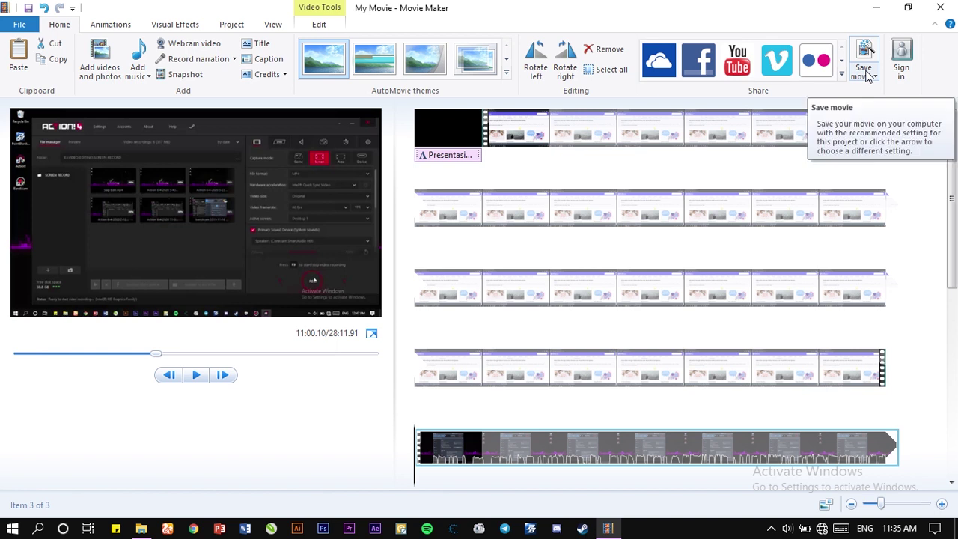
Step: Review the movie export presets and start saving with the setting recommended for this project
{"action": "left_click", "coordinate": [867, 75]}
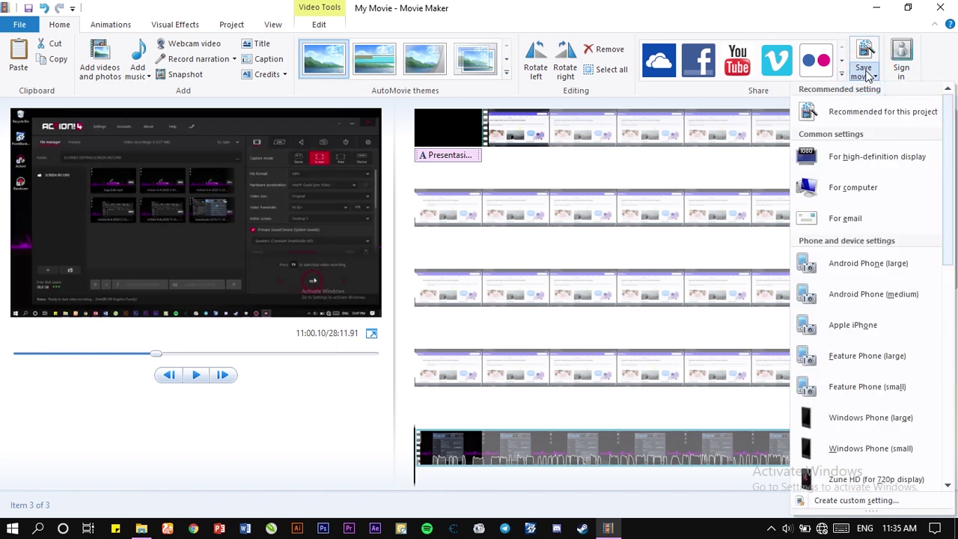
{"action": "scroll", "coordinate": [850, 385], "scroll_direction": "down", "scroll_amount": 10}
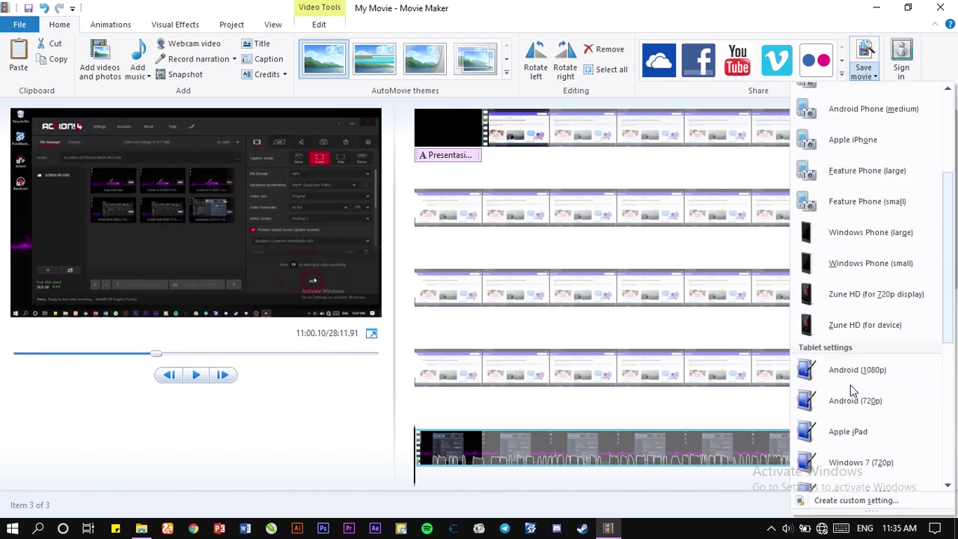
{"action": "scroll", "coordinate": [850, 385], "scroll_direction": "up", "scroll_amount": 8}
{"action": "scroll", "coordinate": [850, 385], "scroll_direction": "up", "scroll_amount": 3}
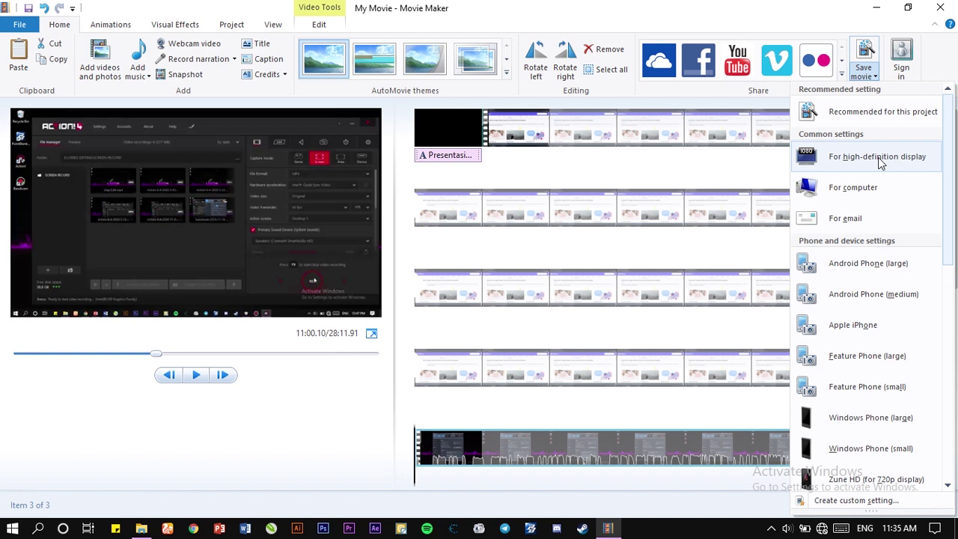
{"action": "left_click", "coordinate": [881, 116]}
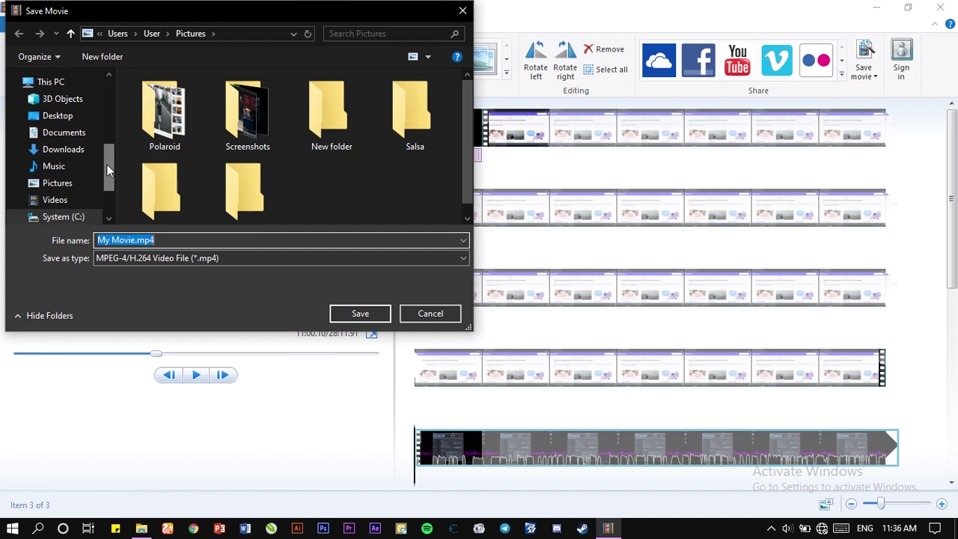
Step: Save the movie as "Presentasi Makalah" in MPEG-4/H.264 format in the Videos folder
{"action": "scroll", "coordinate": [51, 188], "scroll_direction": "down", "scroll_amount": 2}
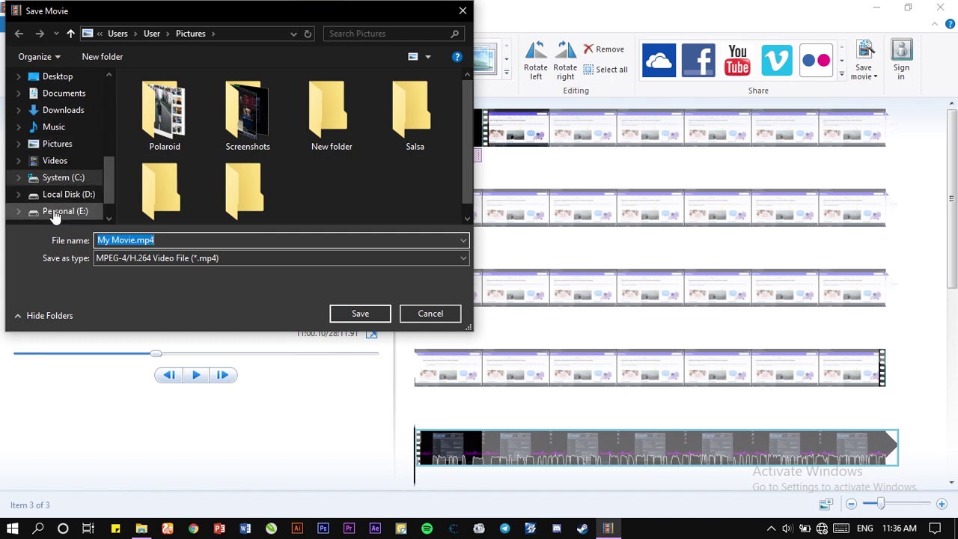
{"action": "scroll", "coordinate": [73, 127], "scroll_direction": "up", "scroll_amount": 1}
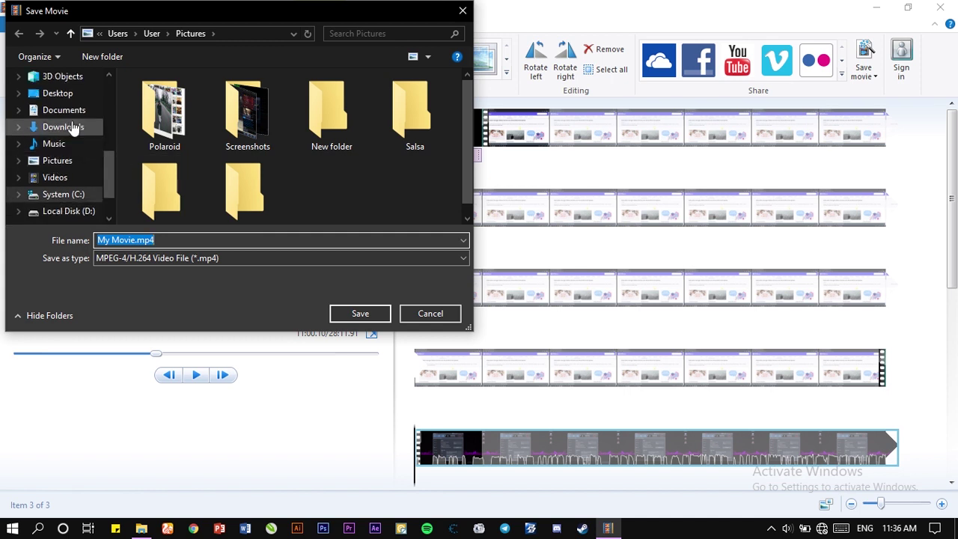
{"action": "scroll", "coordinate": [72, 128], "scroll_direction": "up", "scroll_amount": 1}
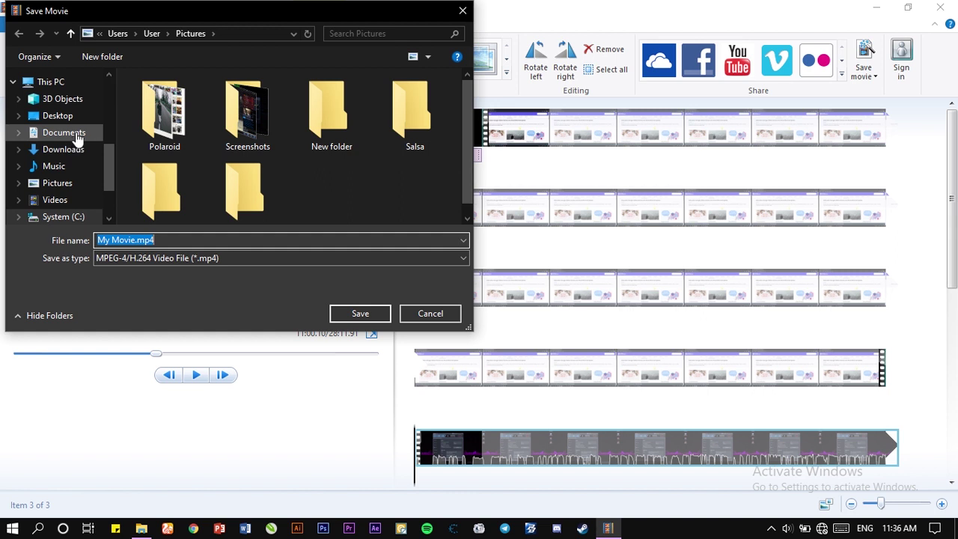
{"action": "scroll", "coordinate": [74, 146], "scroll_direction": "down", "scroll_amount": 2}
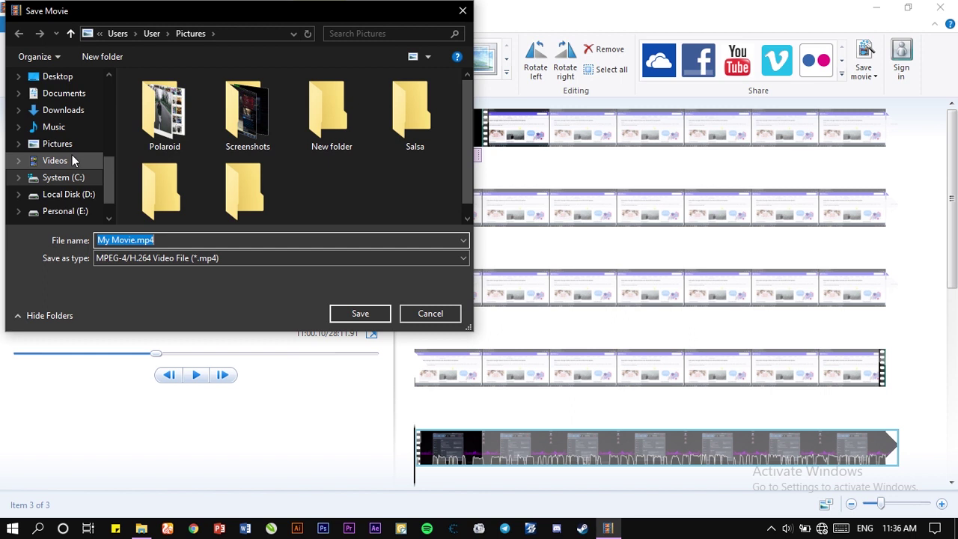
{"action": "left_click", "coordinate": [68, 162]}
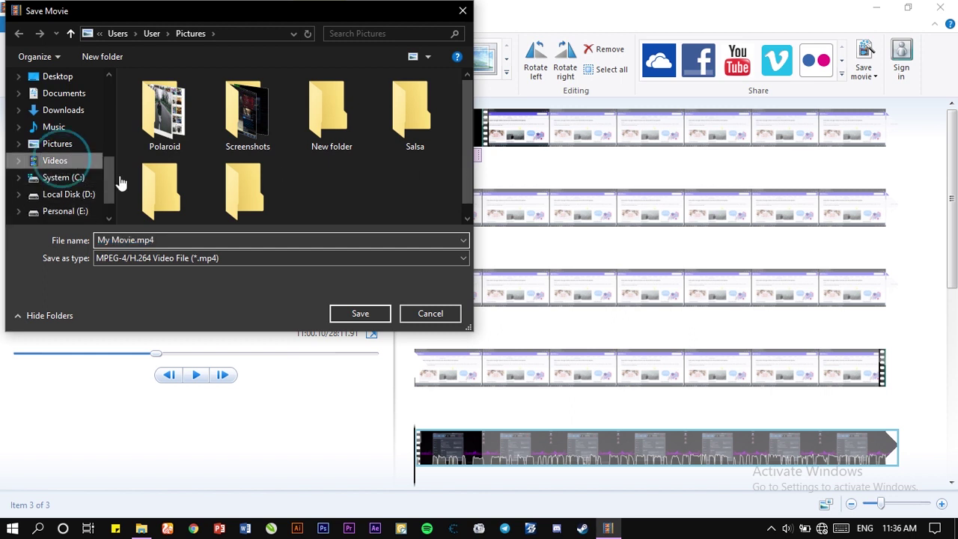
{"action": "left_click", "coordinate": [250, 243]}
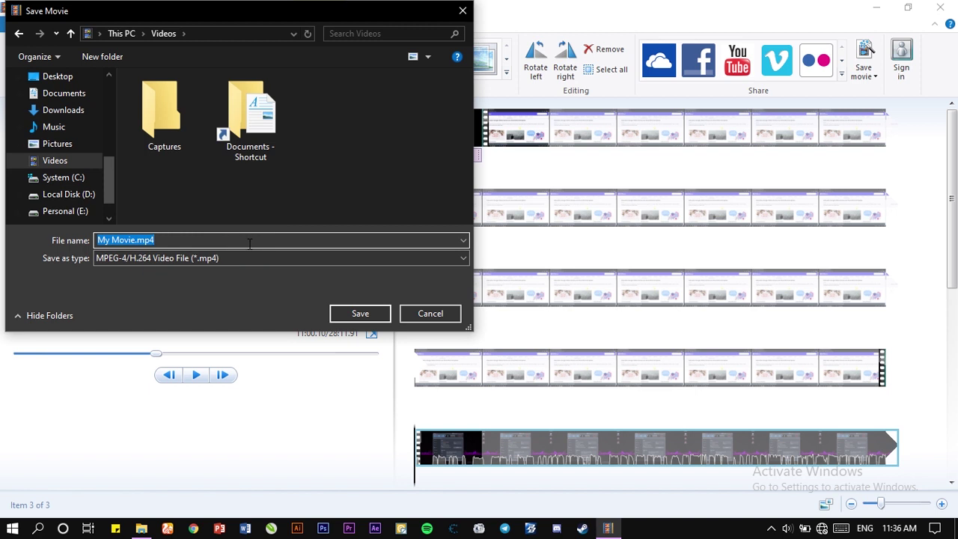
{"action": "type", "text": "Pre"}
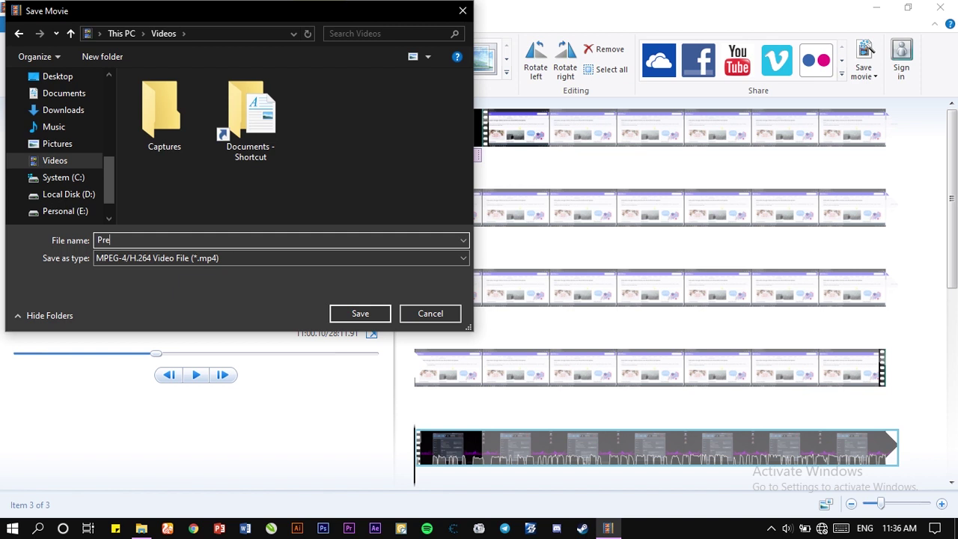
{"action": "type", "text": "sentasi Makalah"}
{"action": "left_click", "coordinate": [358, 313]}
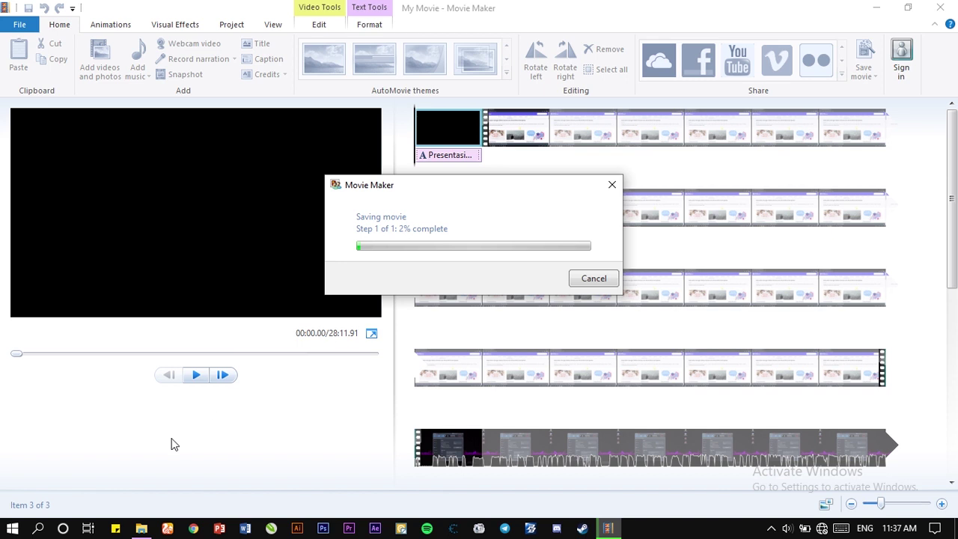
{"action": "left_click", "coordinate": [141, 529]}
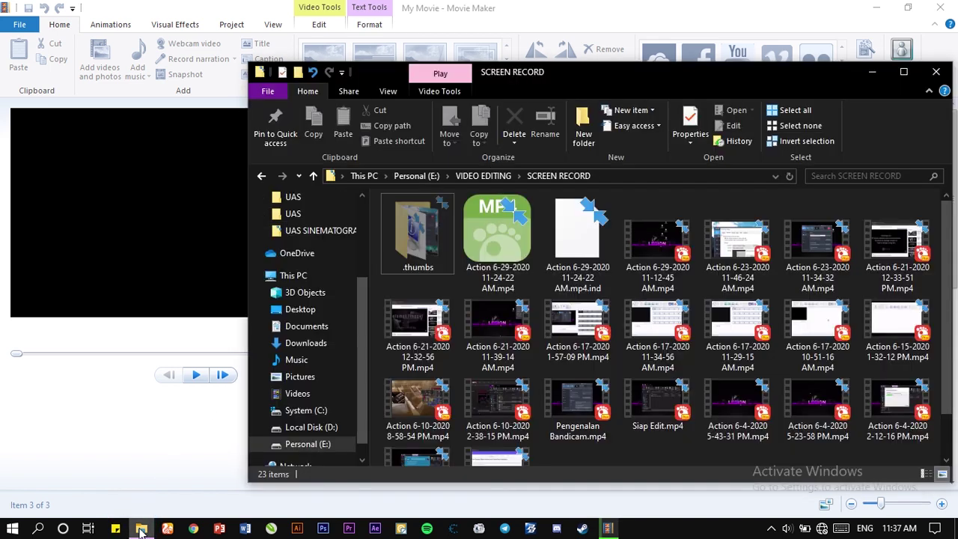
{"action": "left_click", "coordinate": [141, 529]}
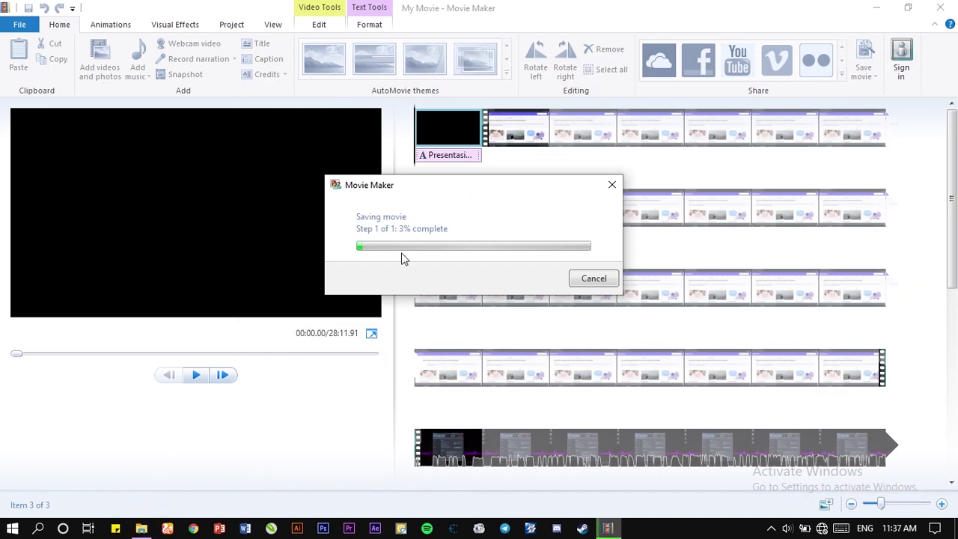